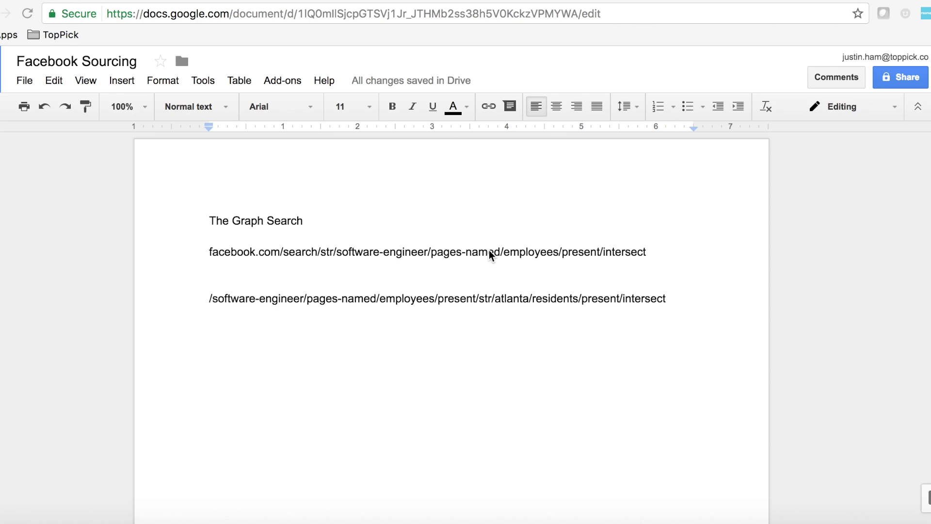
- Delete both search URLs under the heading The Graph Search, leaving a blank line beneath it
double_click(494, 299)
drag(493, 299, 452, 232)
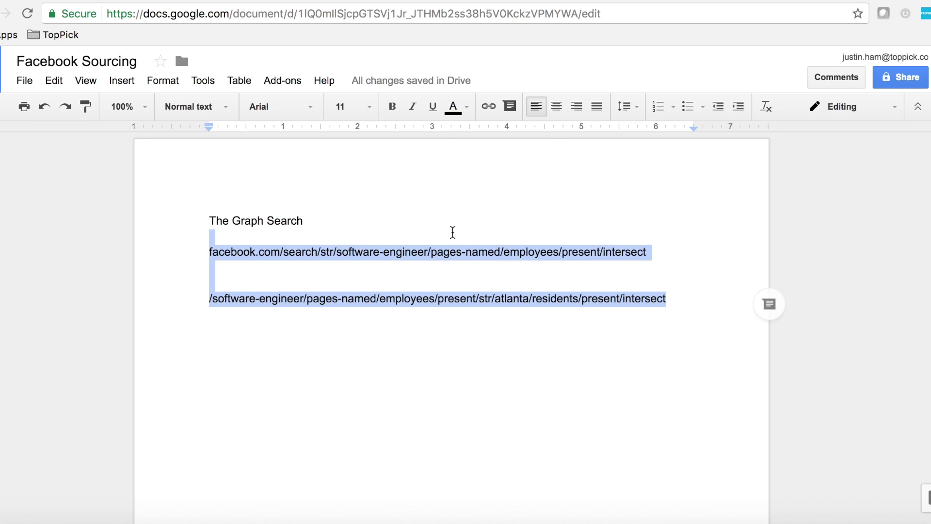
key(BackSpace)
key(Return)
key(Return)
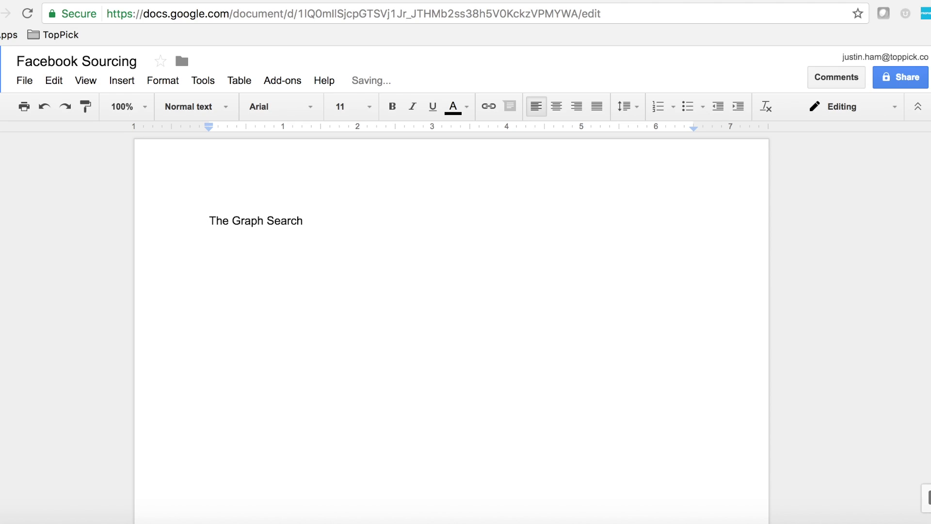
key(BackSpace)
text(Any)
key(BackSpace)
key(BackSpace)
key(BackSpace)
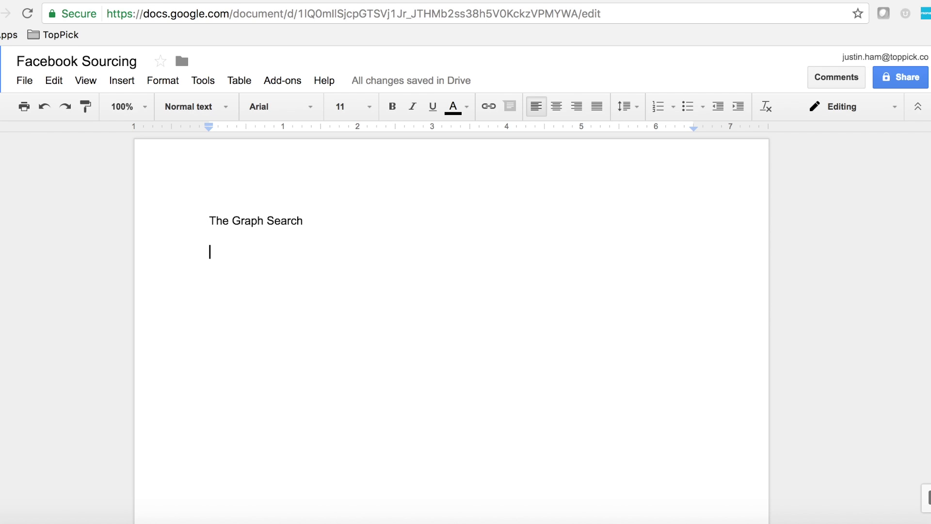
- Write facebook.com/search/str beneath The Graph Search and leave a blank line after it
text(facebook.com/search)
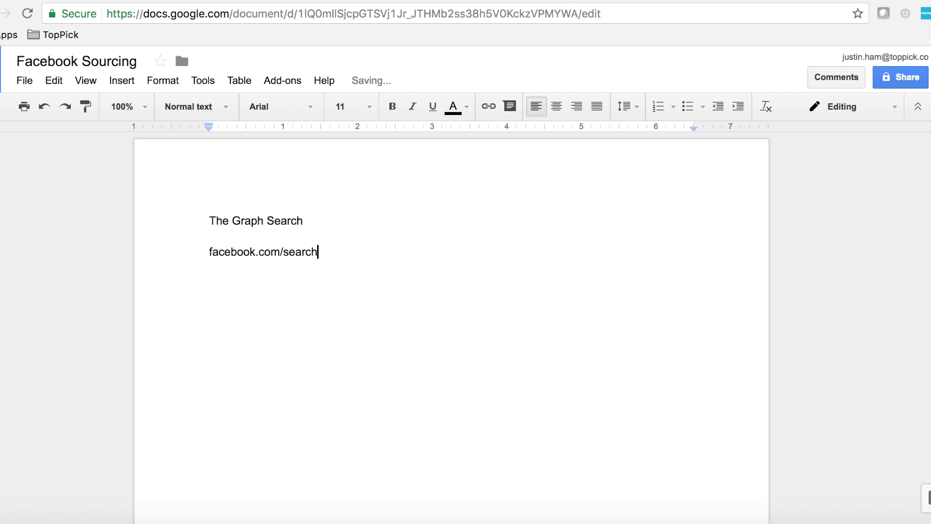
text(/str)
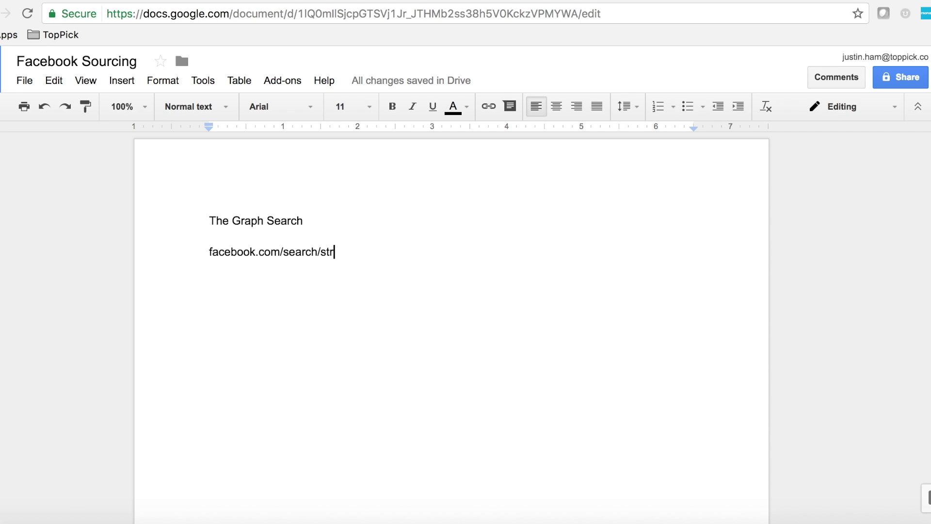
key(Return)
key(Return)
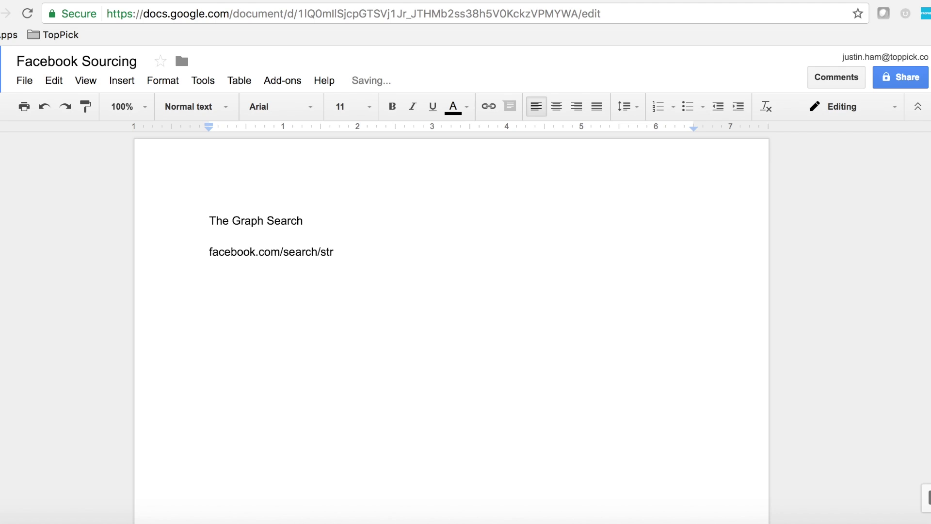
- Add the line Keywords/criteria below the URL, followed by a blank line
text(Keywords)
key(BackSpace)
key(BackSpace)
key(BackSpace)
key(BackSpace)
text(ords)
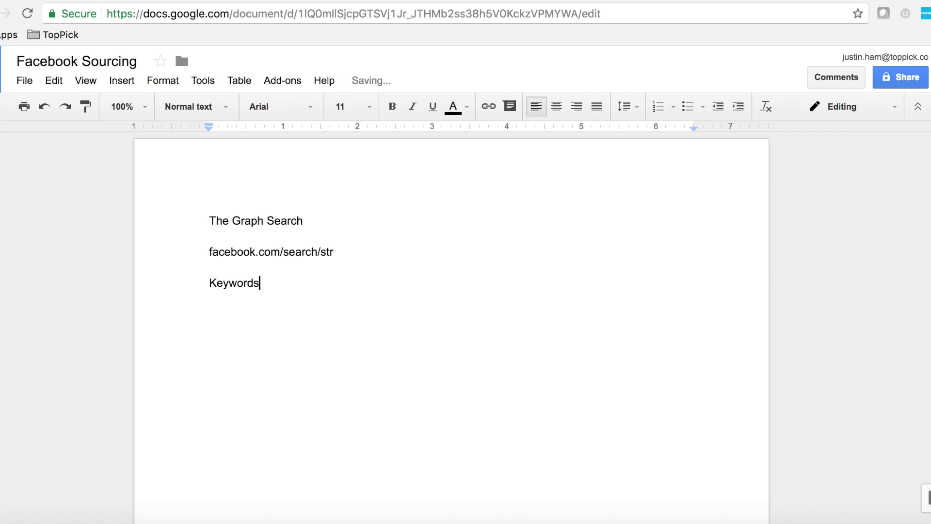
text(/crietria)
key(BackSpace)
key(BackSpace)
key(BackSpace)
key(BackSpace)
key(BackSpace)
text(teria)
key(Return)
key(Return)
- List Job title, Employer and Location on separate lines beneath Keywords/criteria
text(Job title)
key(Return)
text(emplyo)
key(BackSpace)
key(BackSpace)
text(oyer)
key(Return)
text(location)
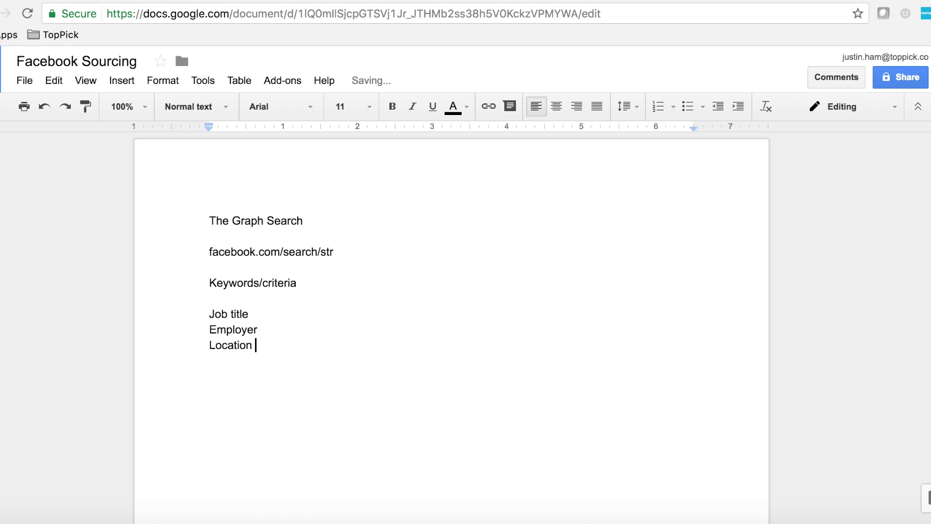
- Insert the heading Start directly above facebook.com/search/str and make it bold
click(313, 232)
key(Return)
text(STart)
key(BackSpace)
key(BackSpace)
key(BackSpace)
key(BackSpace)
text(tart)
click(216, 252)
double_click(217, 251)
key(ctrl+b)
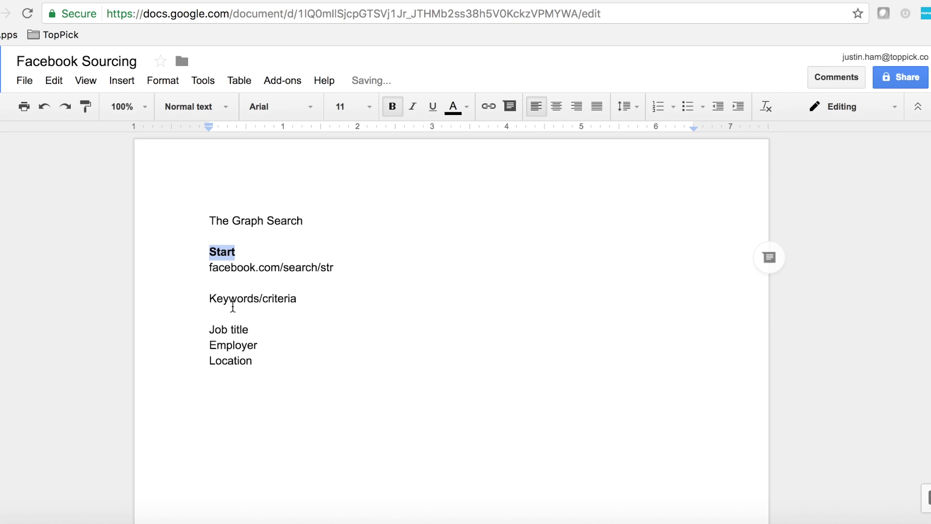
- Make Keywords/criteria bold and remove the blank line between it and Job title
double_click(234, 300)
triple_click(234, 301)
key(ctrl+b)
click(231, 316)
key(BackSpace)
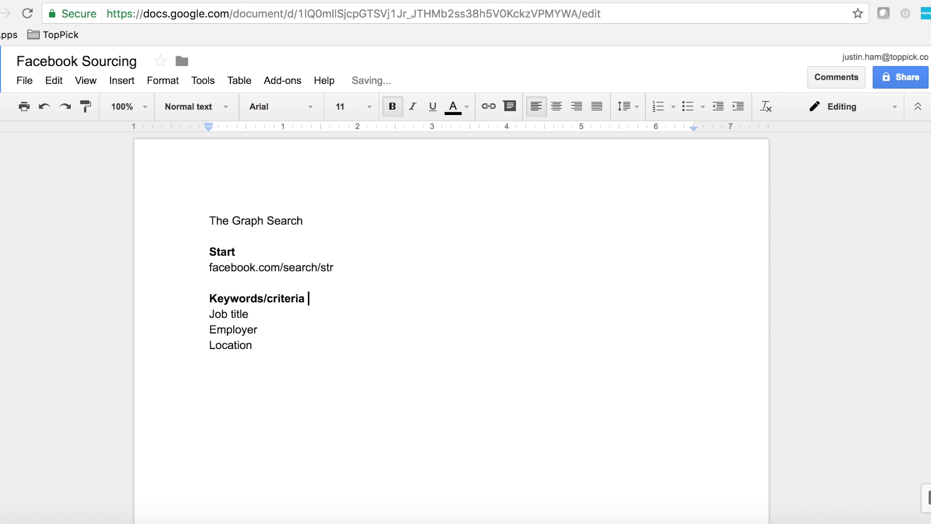
- Add a bold End heading after a blank line below Location, with /intersect on the line beneath it
click(341, 351)
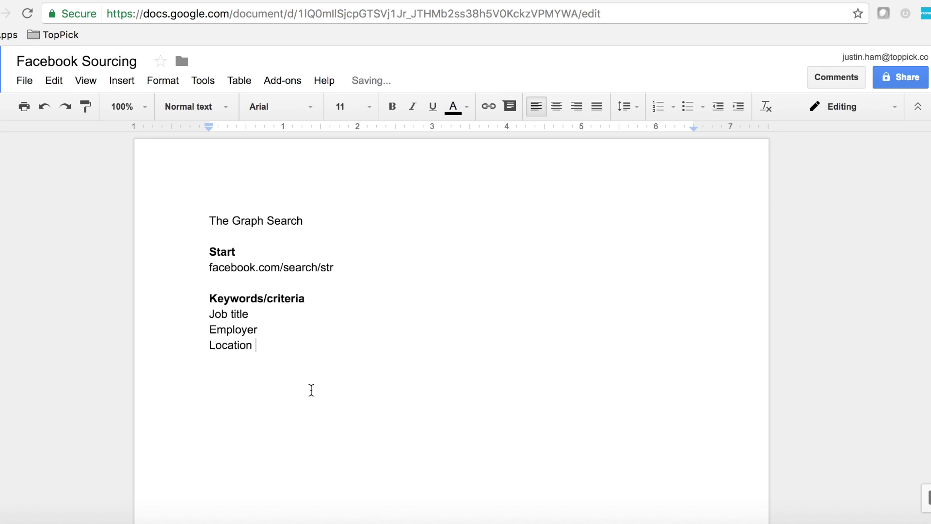
key(Return)
key(Return)
key(Return)
key(BackSpace)
text(End)
key(Return)
text(/Oli)
key(BackSpace)
key(BackSpace)
key(BackSpace)
text(intersect)
double_click(224, 369)
key(ctrl+b)
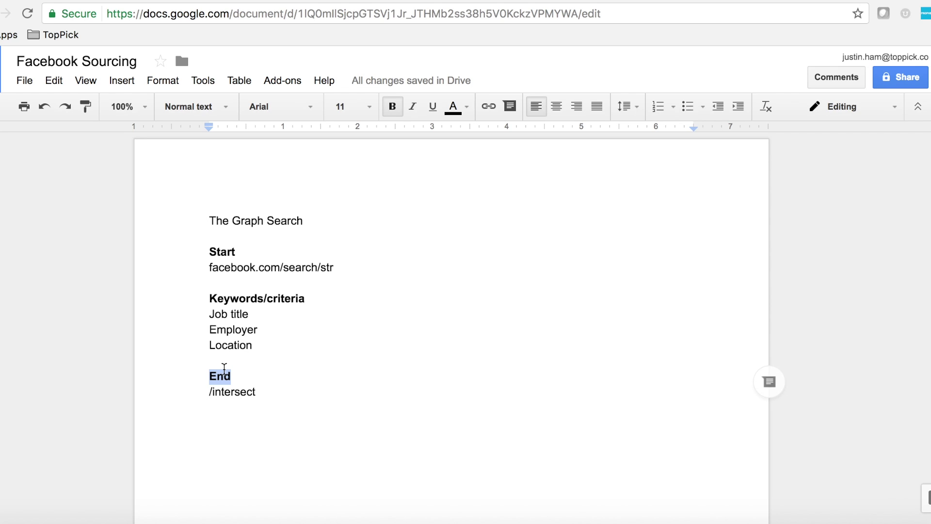
- Add the line "Software engineer example:" below the End section, followed by a blank line
click(268, 391)
key(Return)
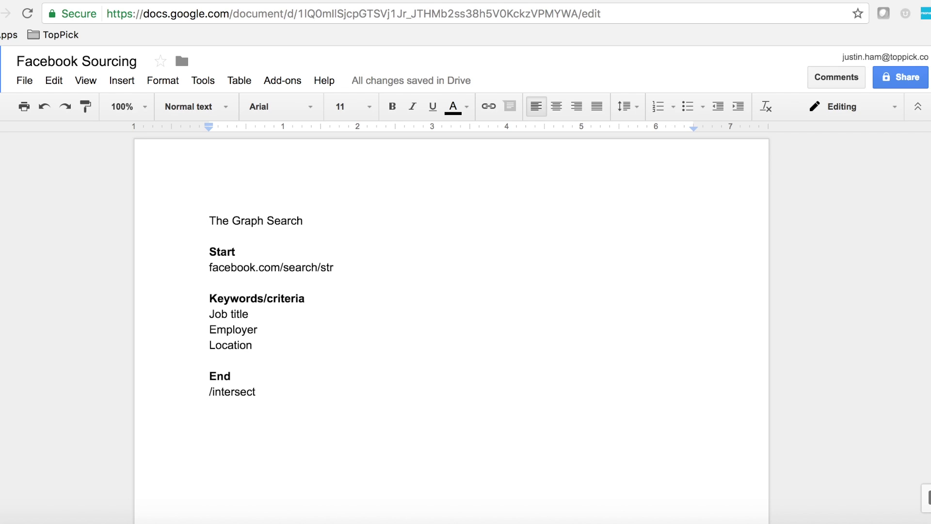
text(software)
key(Return)
key(ctrl+z)
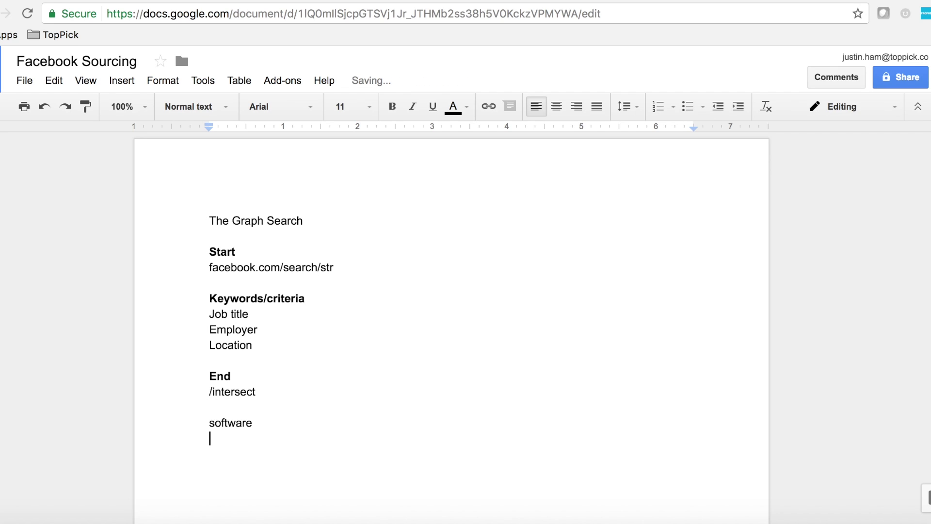
key(BackSpace)
text(engineer )
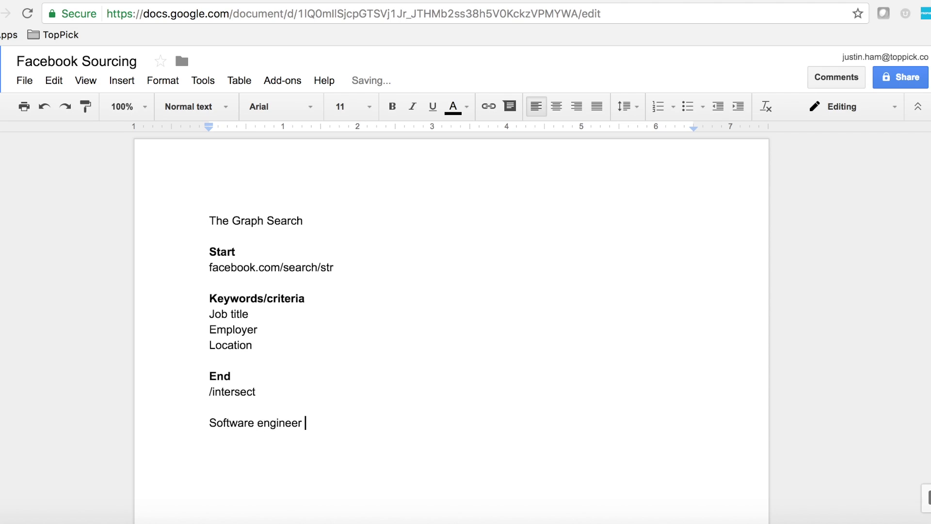
text(example:)
key(Return)
key(Return)
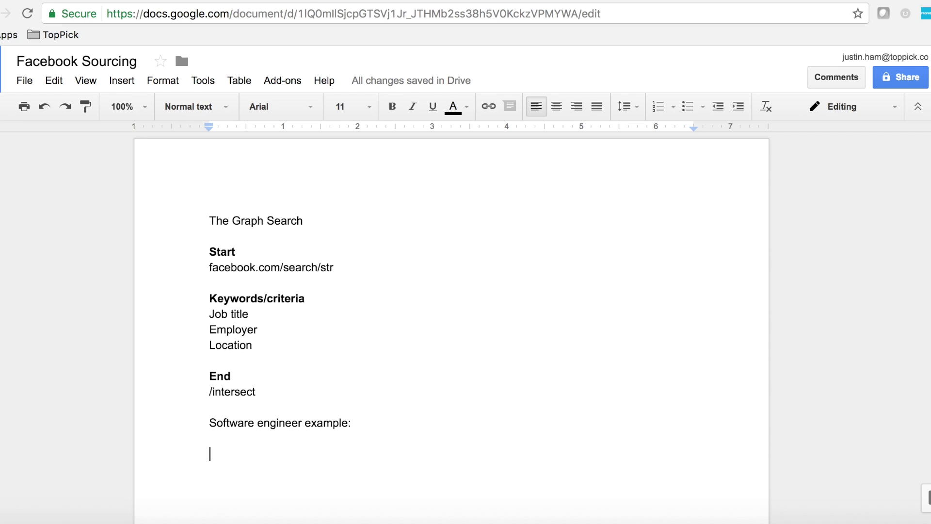
- Start the software engineer example with facebook.com/search/str on its own line
text(facebook.com)
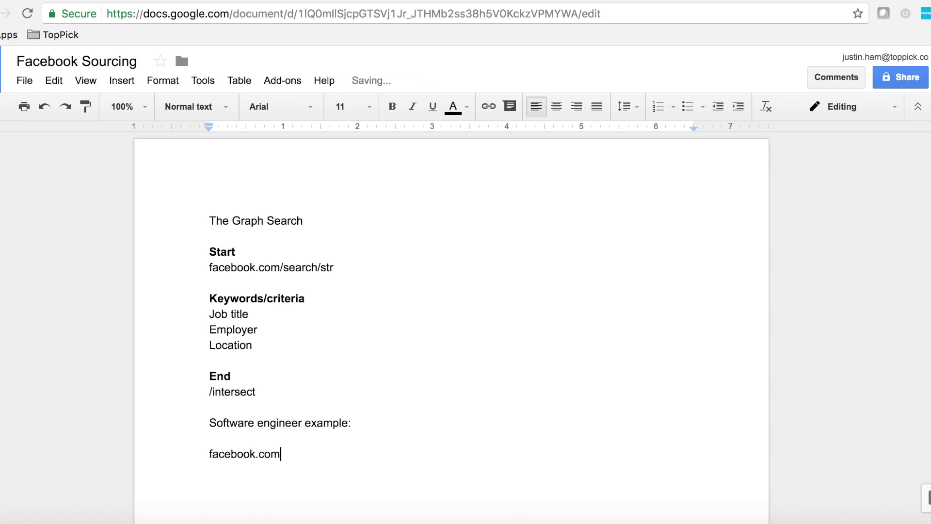
text(/search/str)
key(Return)
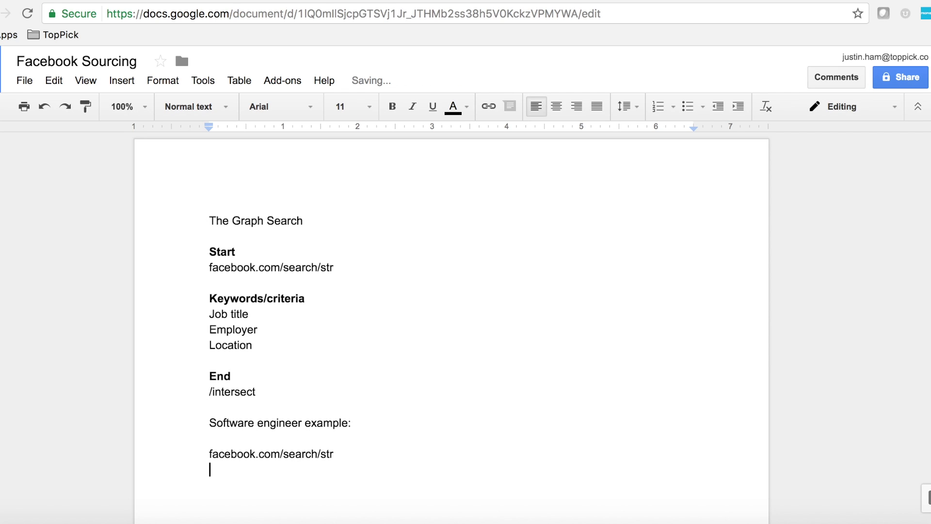
- Continue the example with /software%20engineer/pages-named/employees/present on one line and /intersect on the line below
text(/)
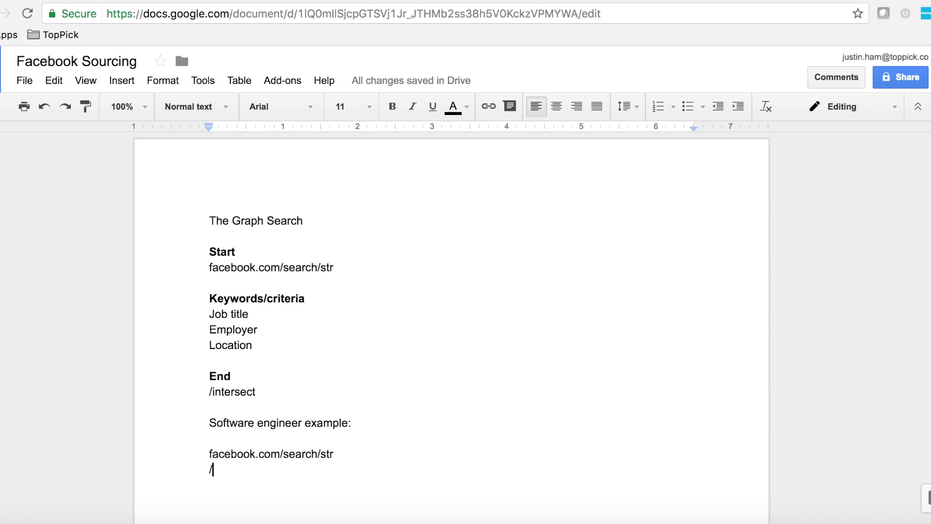
text(software)
text(%20)
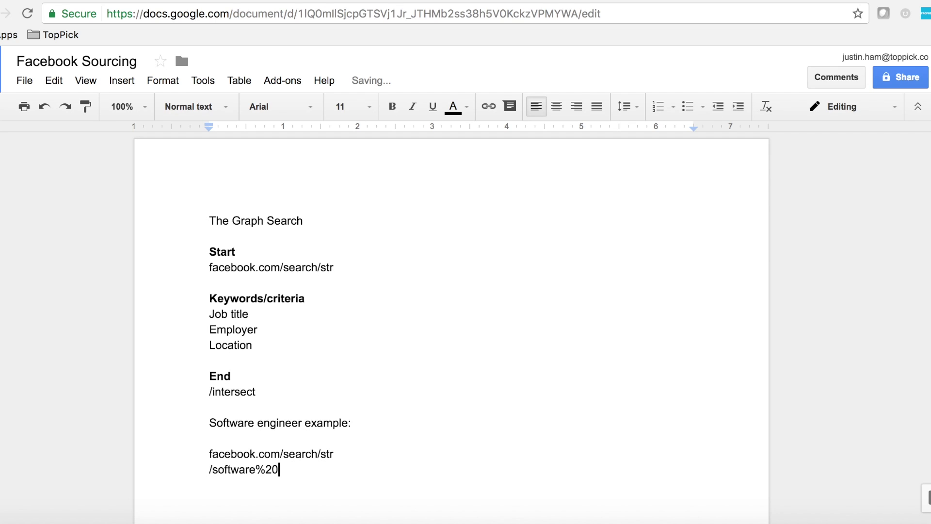
text(engineer/)
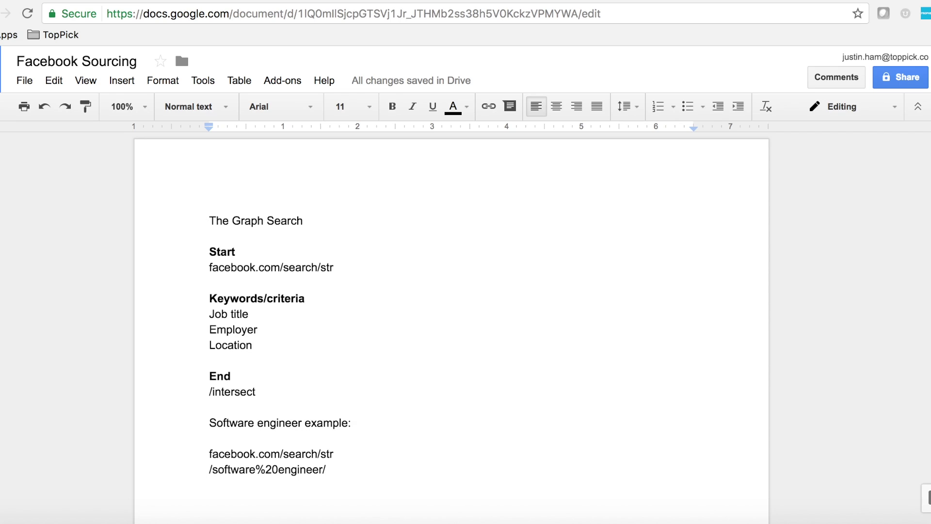
text(pages)
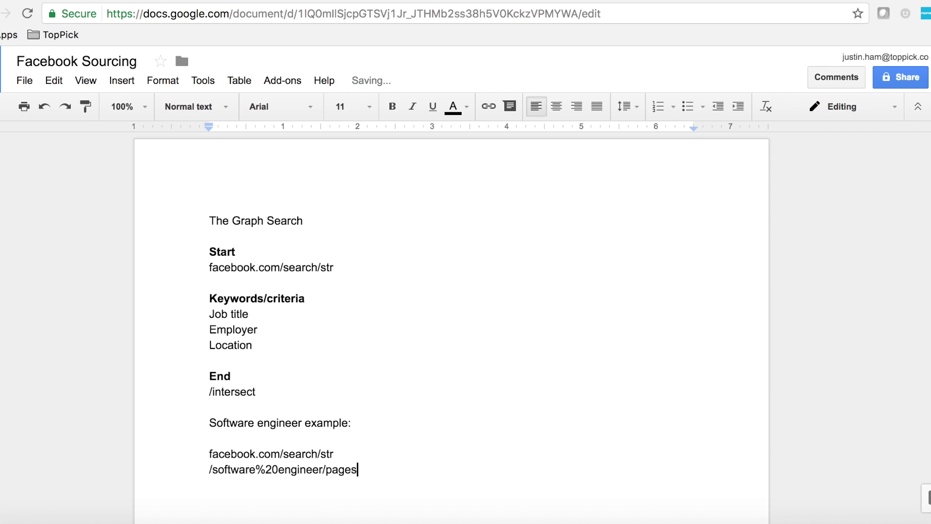
text(-named)
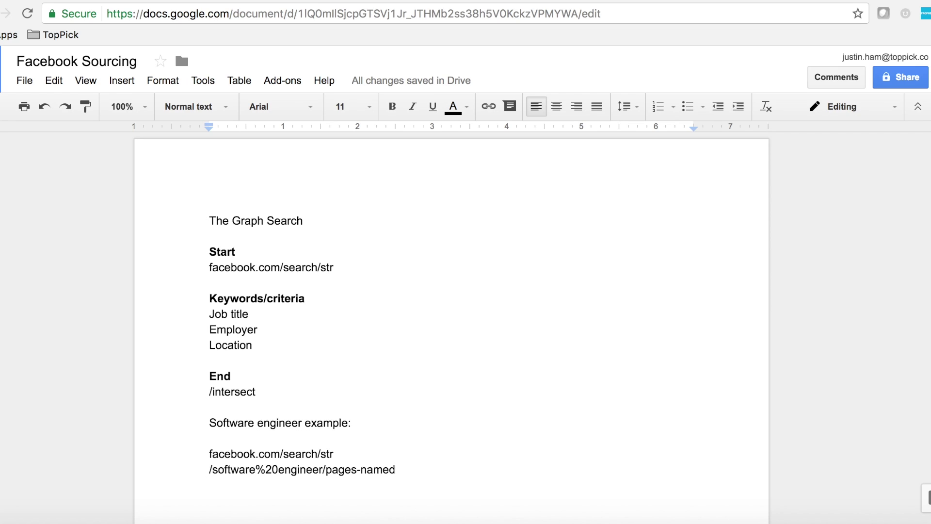
text(/employees)
text(/present)
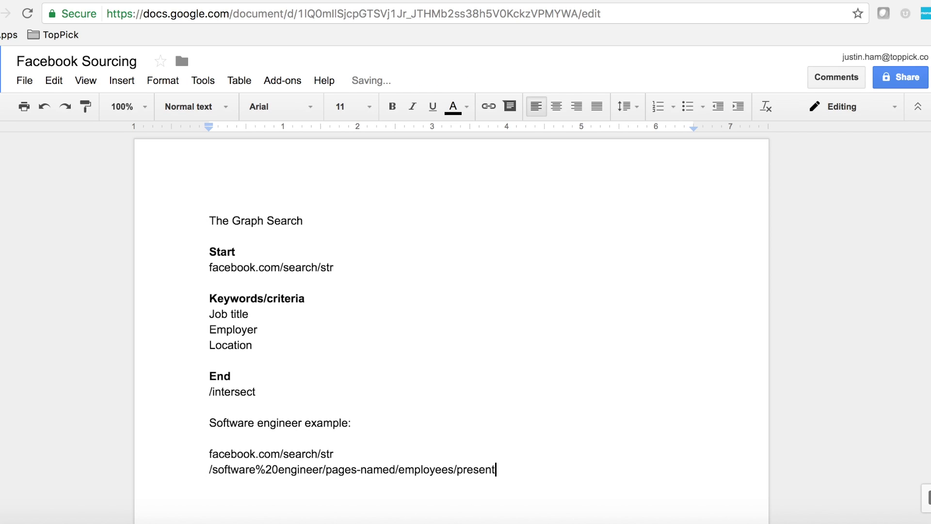
key(Return)
text(/intersect)
drag(213, 451, 374, 455)
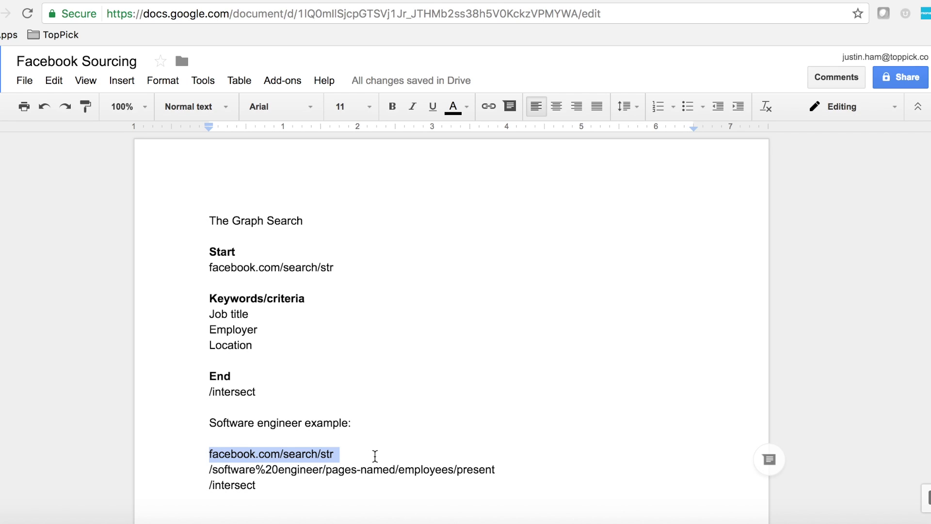
click(375, 455)
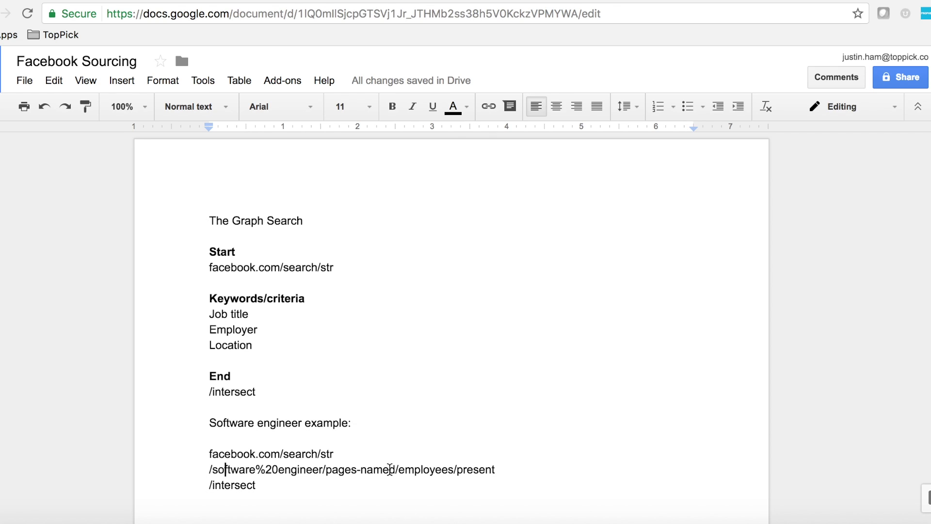
click(405, 477)
click(389, 481)
click(504, 472)
- Copy the three-line software engineer example and try to load it as the address in the Facebook tab
click(294, 453)
drag(295, 452, 250, 483)
key(super+c)
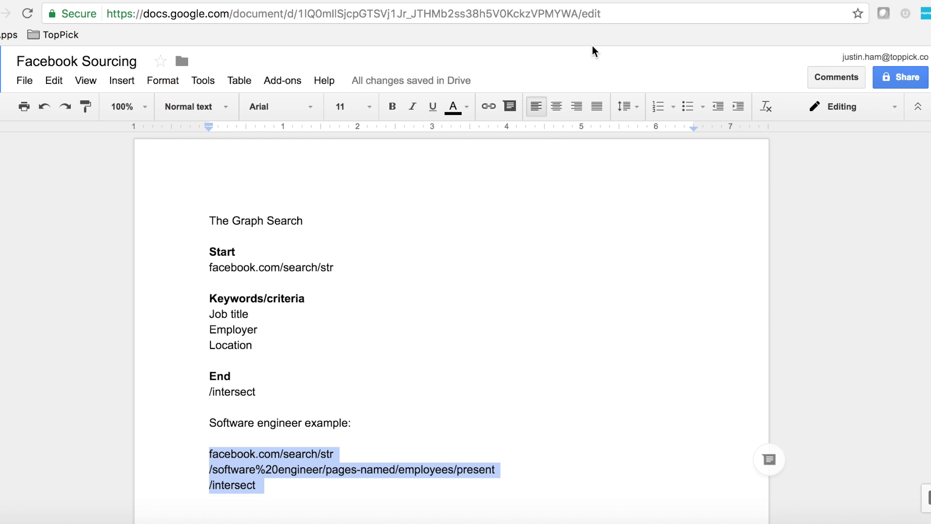
key(ctrl+Tab)
click(621, 14)
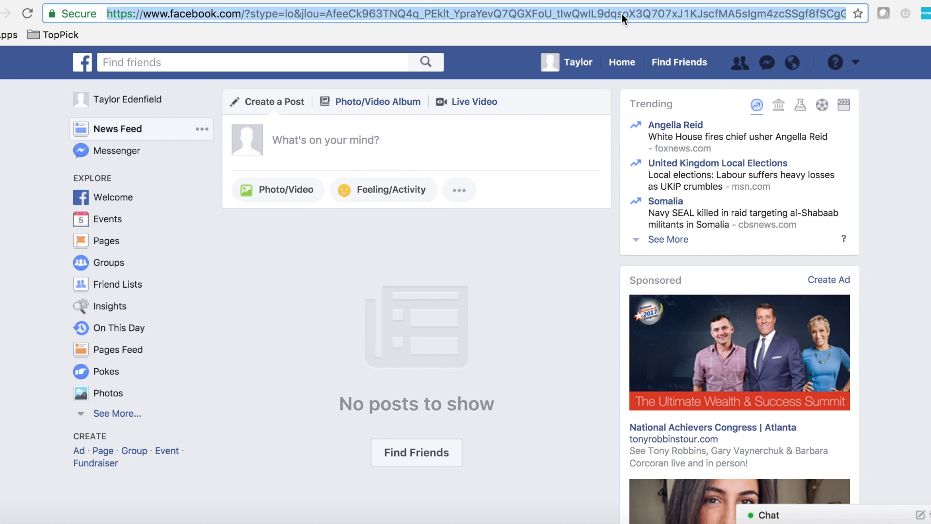
key(super+v)
key(Return)
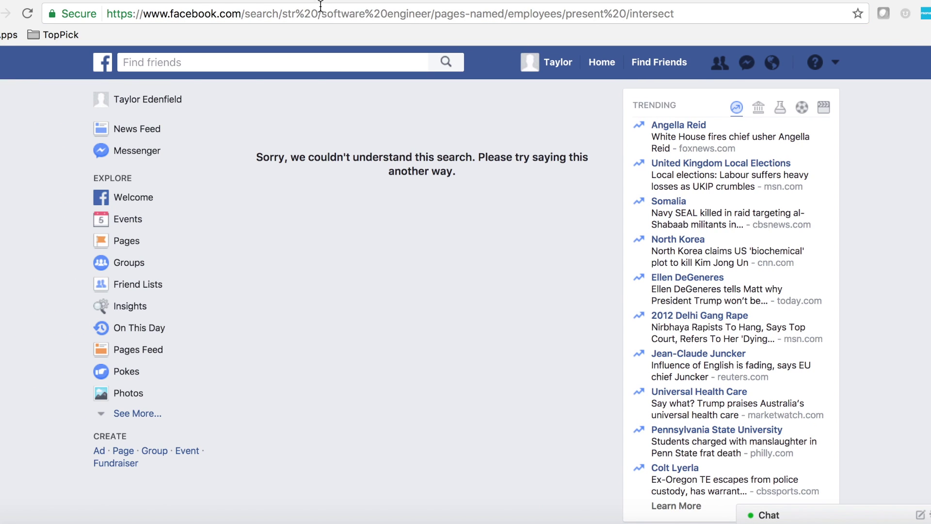
- Replace the %20 between software and engineer in the Facebook address with a hyphen and load the search again
click(387, 14)
drag(387, 14, 371, 14)
text(-)
key(Return)
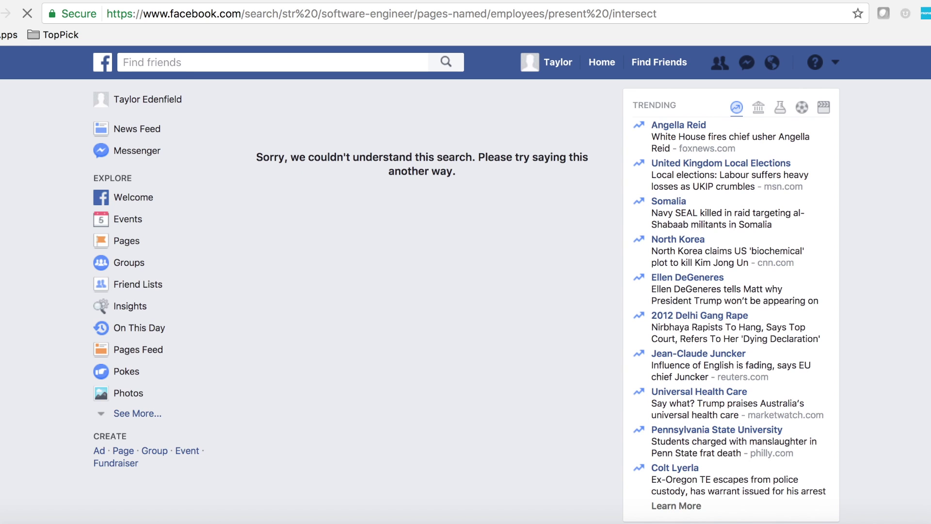
click(319, 13)
drag(319, 13, 287, 10)
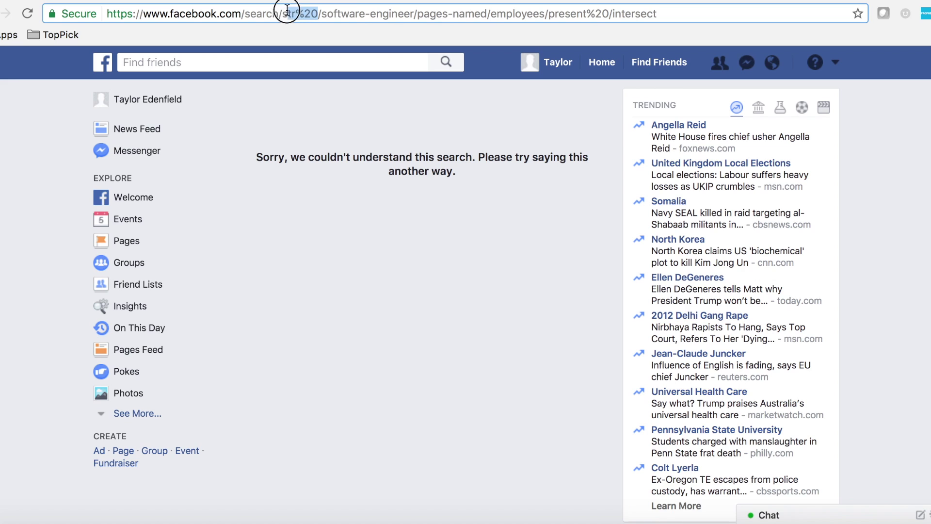
key(super+a)
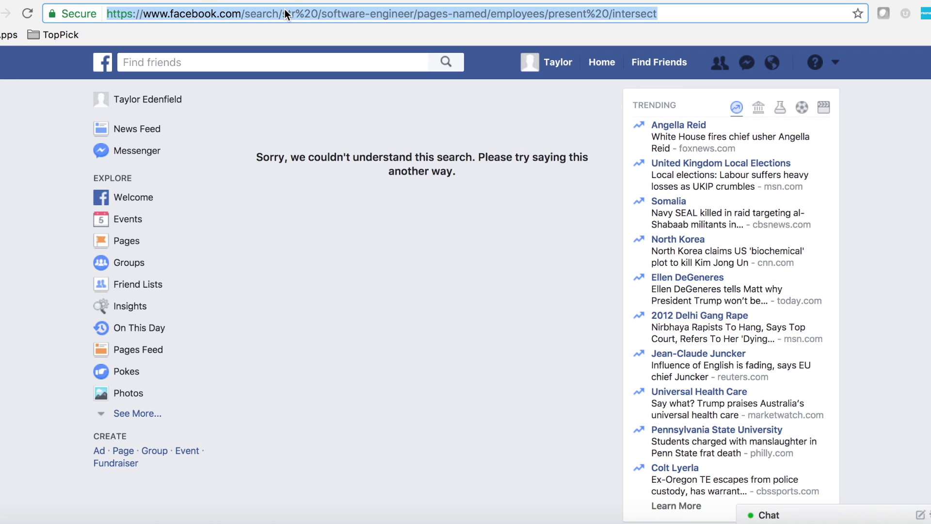
key(super+x)
- Switch back to the Google document and join the three-line software engineer example into one unbroken address
key(ctrl+Tab)
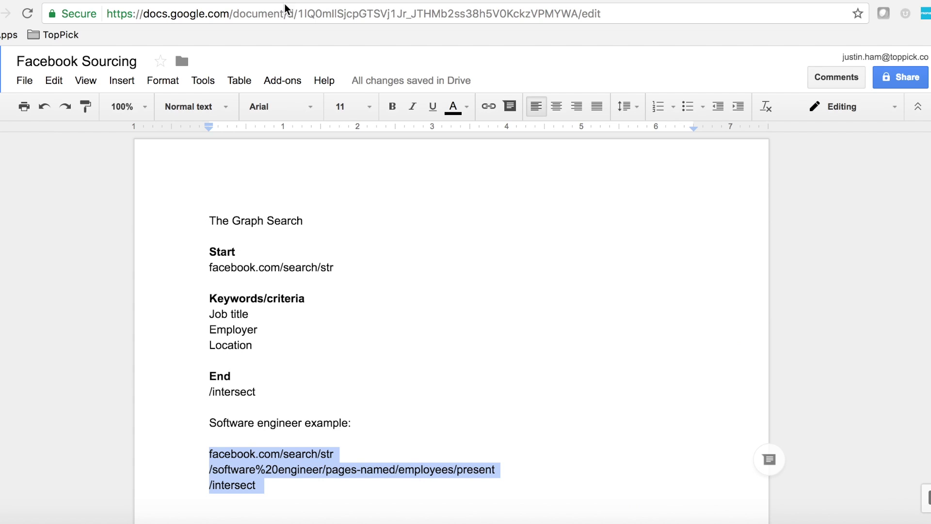
click(342, 454)
key(Right)
key(BackSpace)
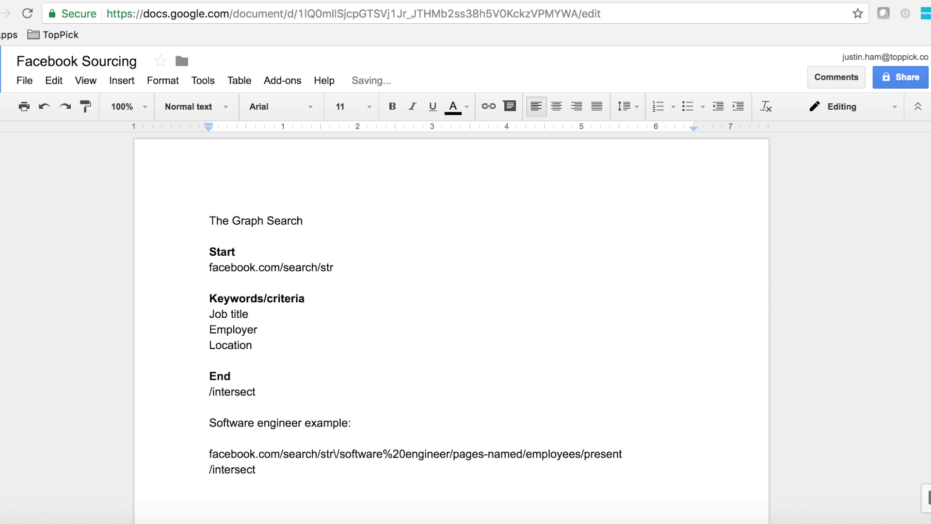
key(BackSpace)
click(206, 468)
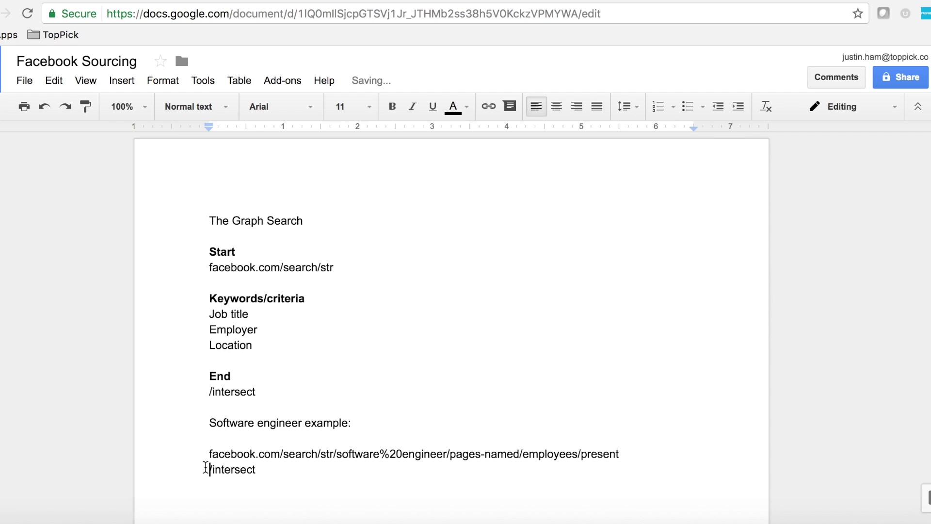
key(BackSpace)
- Copy the one-line software engineer address and load it in the Facebook tab
triple_click(243, 455)
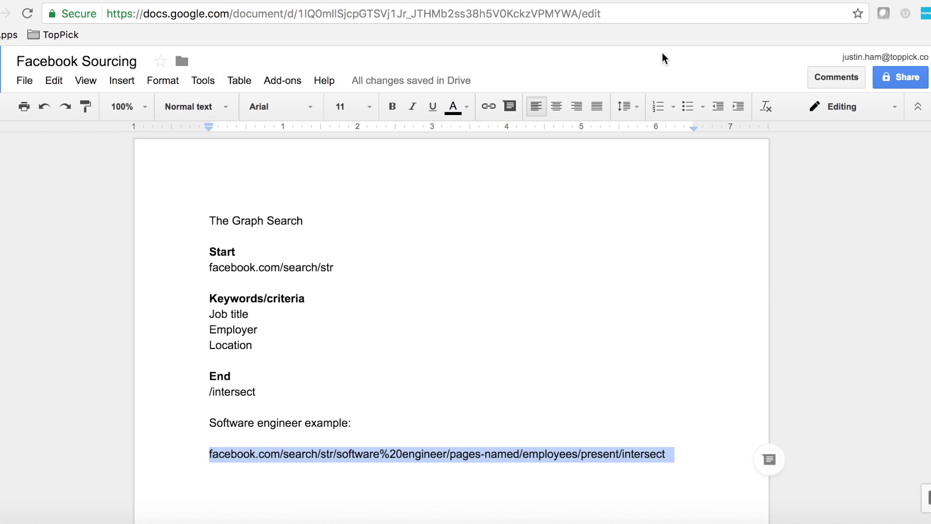
key(ctrl+Tab)
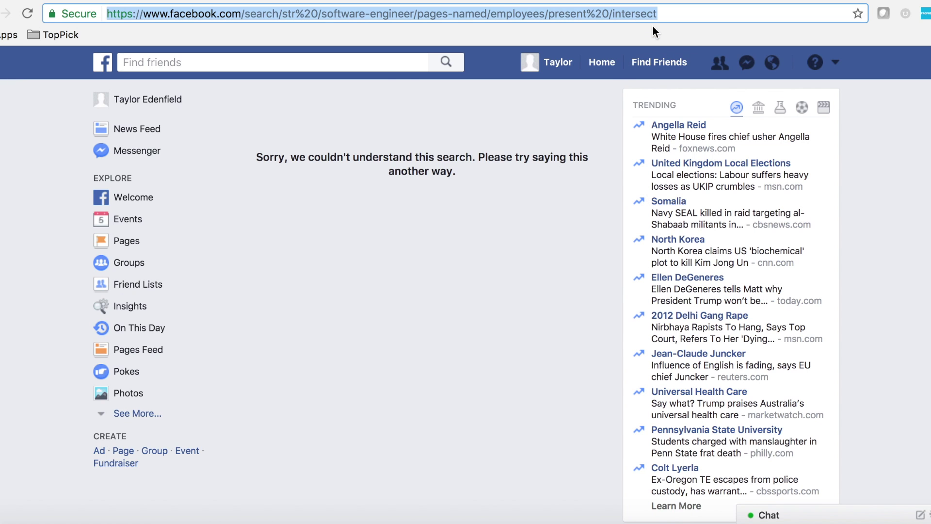
key(ctrl+l)
key(ctrl+v)
key(Return)
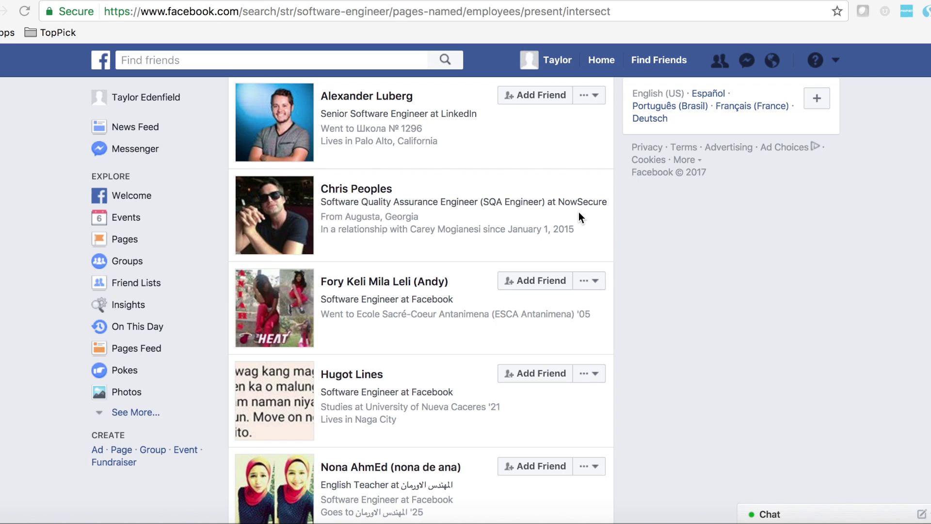
- Examine the job titles and employers of the people listed in the software engineer search results
scroll(579, 213, down, 5)
scroll(581, 217, down, 3)
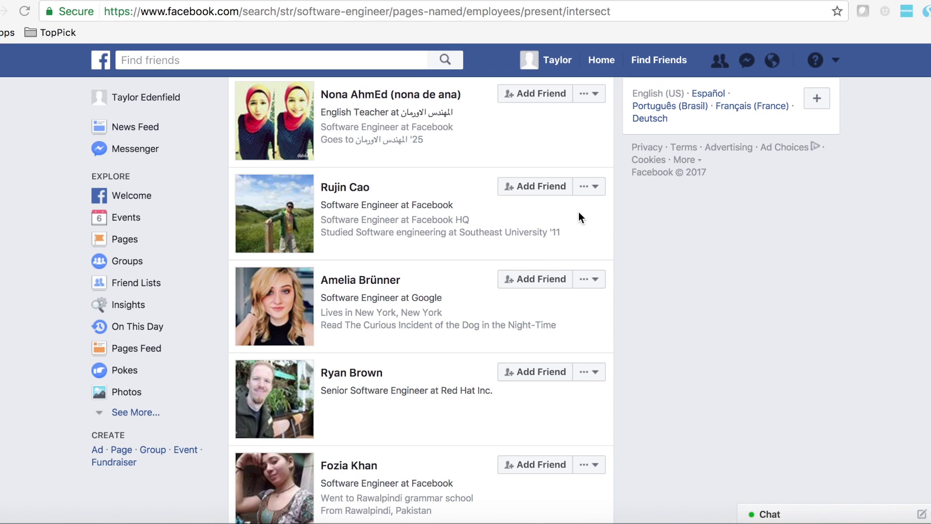
scroll(580, 216, down, 3)
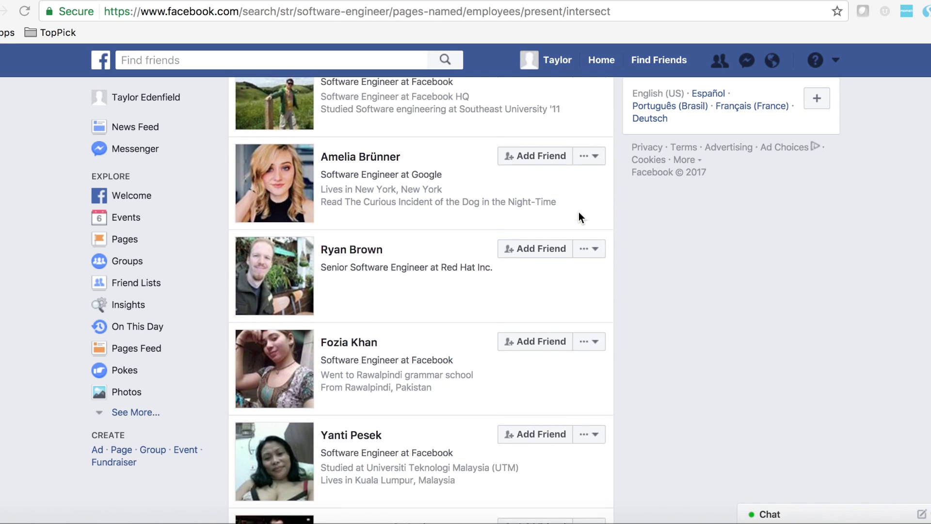
scroll(579, 212, down, 3)
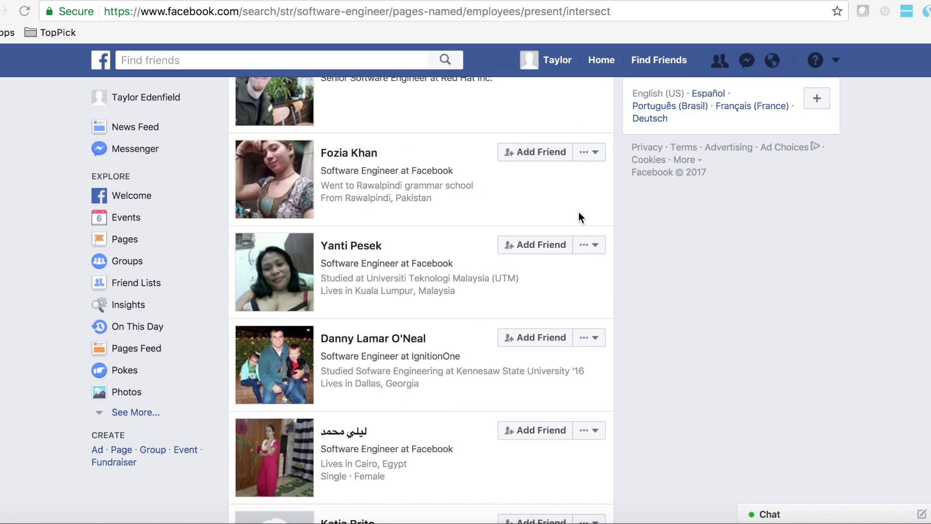
scroll(579, 213, up, 2)
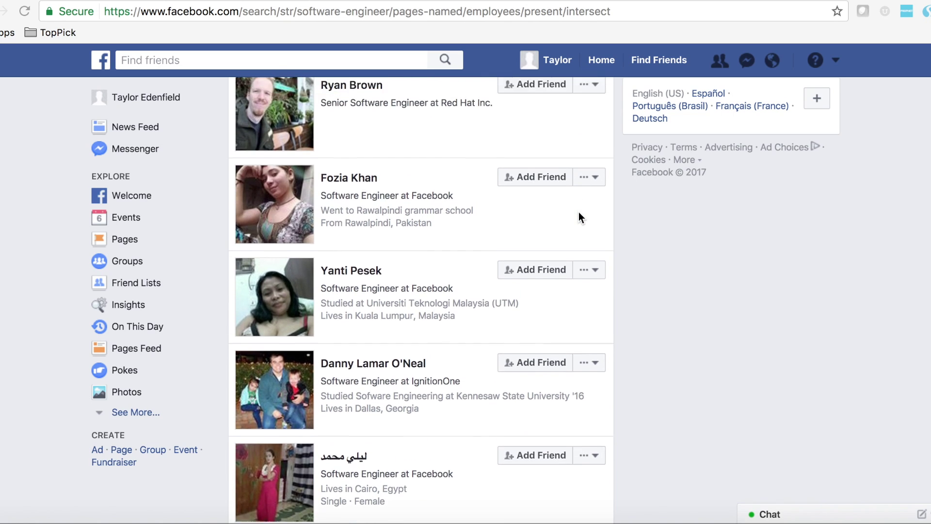
scroll(578, 211, up, 4)
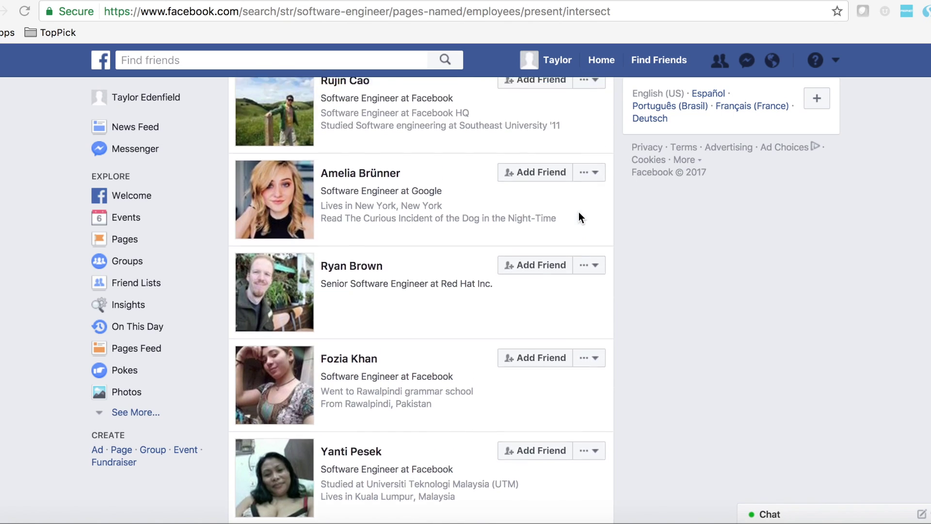
scroll(578, 212, up, 4)
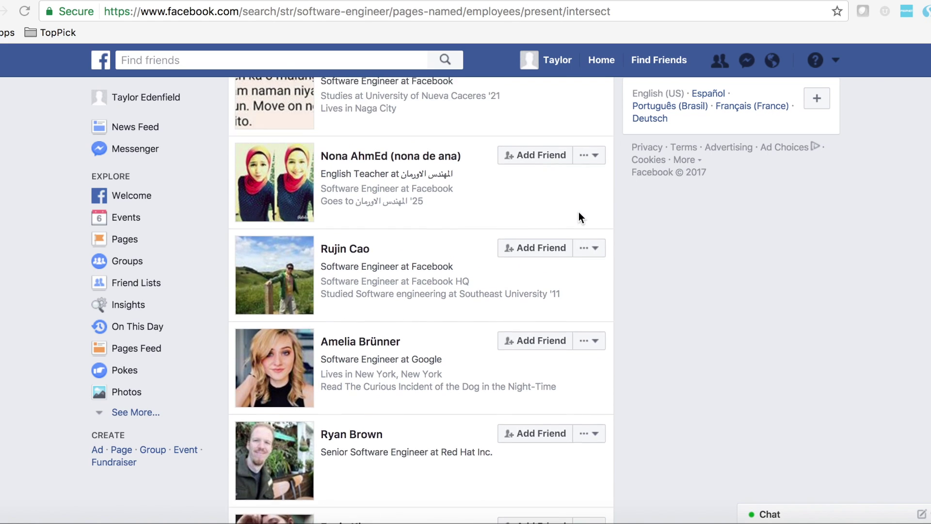
scroll(578, 211, up, 4)
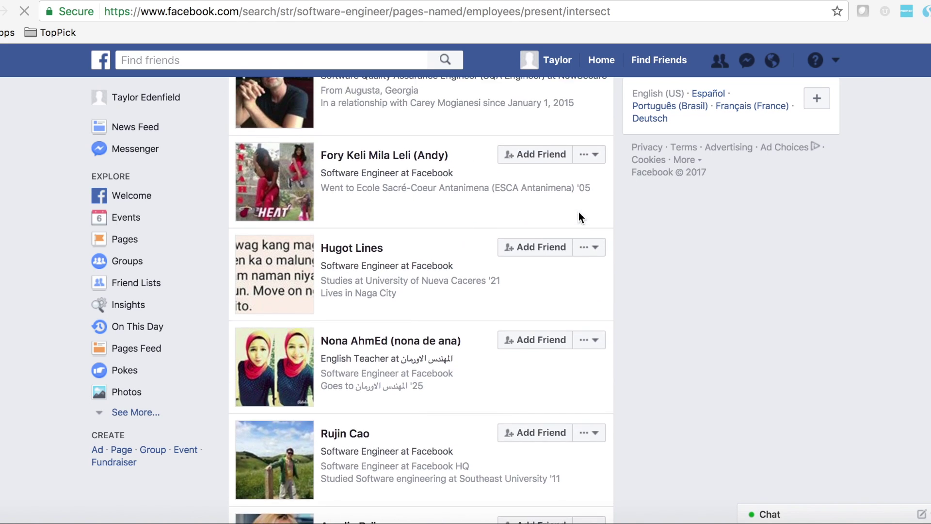
scroll(578, 212, up, 1)
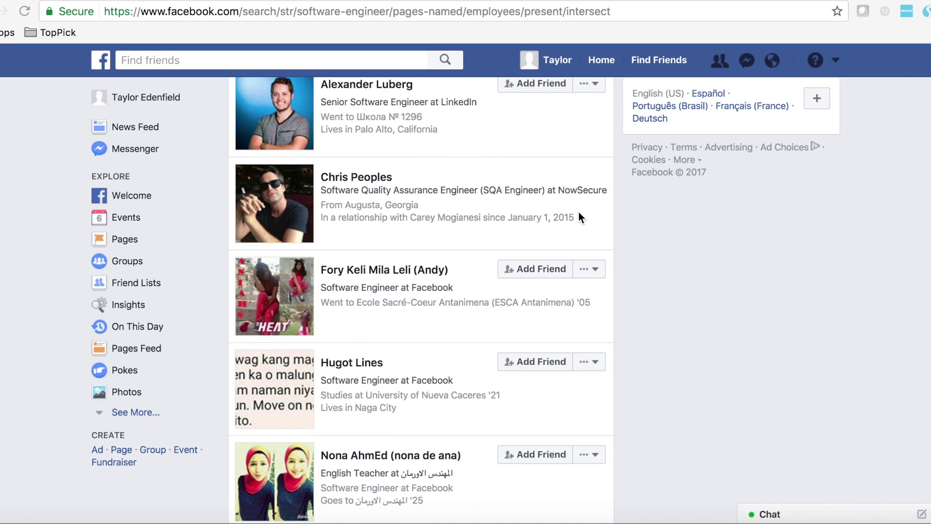
scroll(578, 218, up, 1)
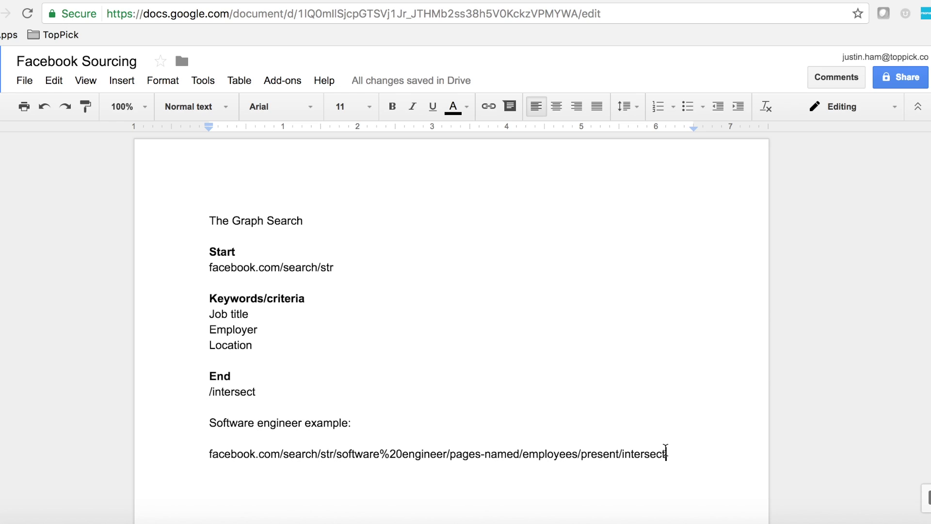
- Add a bold Locations heading below the software engineer address in the document, separated by a blank line
click(665, 453)
key(Return)
key(Return)
text(Locations)
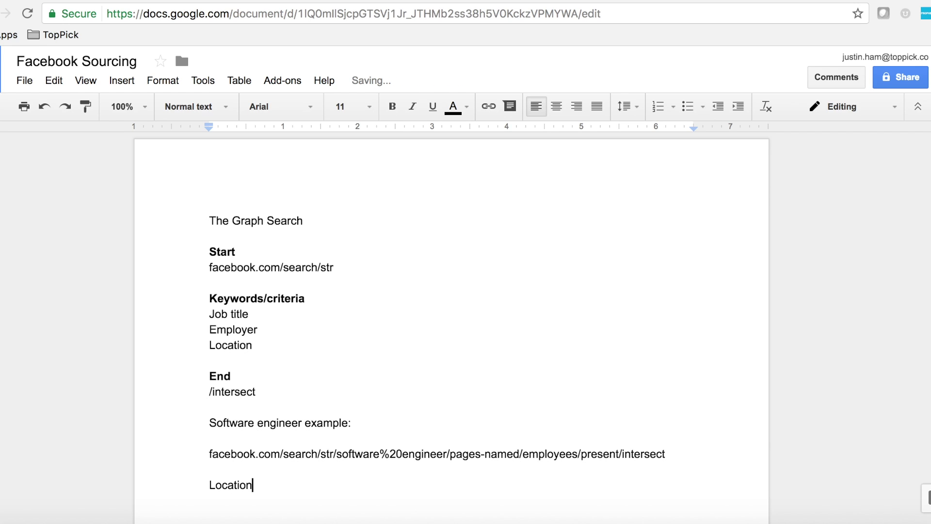
double_click(255, 486)
key(ctrl+b)
click(286, 485)
- Start a non-bold line under the Locations heading with facebook.com/search/str
key(Return)
text(fac)
key(BackSpace)
key(BackSpace)
key(BackSpace)
key(ctrl+b)
text(facebook.com/search/str)
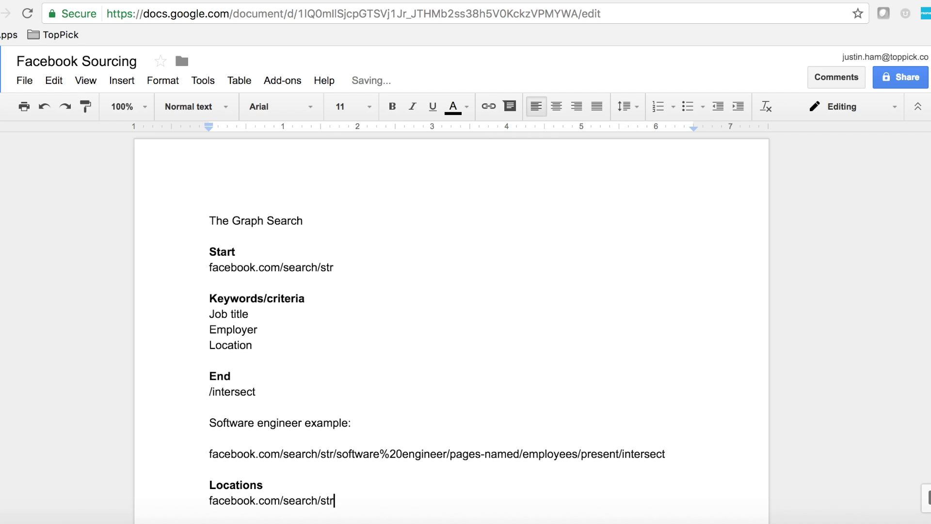
- Complete the Locations address with /atlanta/residents/present/intersect
text(/atlanta/pages-named)
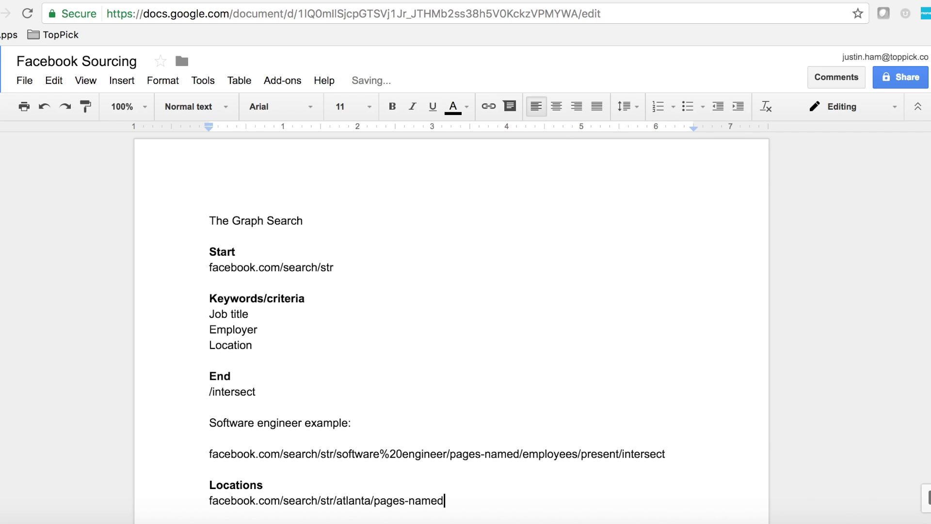
key(BackSpace)
key(BackSpace)
key(BackSpace)
key(BackSpace)
key(BackSpace)
key(BackSpace)
key(BackSpace)
key(BackSpace)
key(BackSpace)
key(BackSpace)
key(BackSpace)
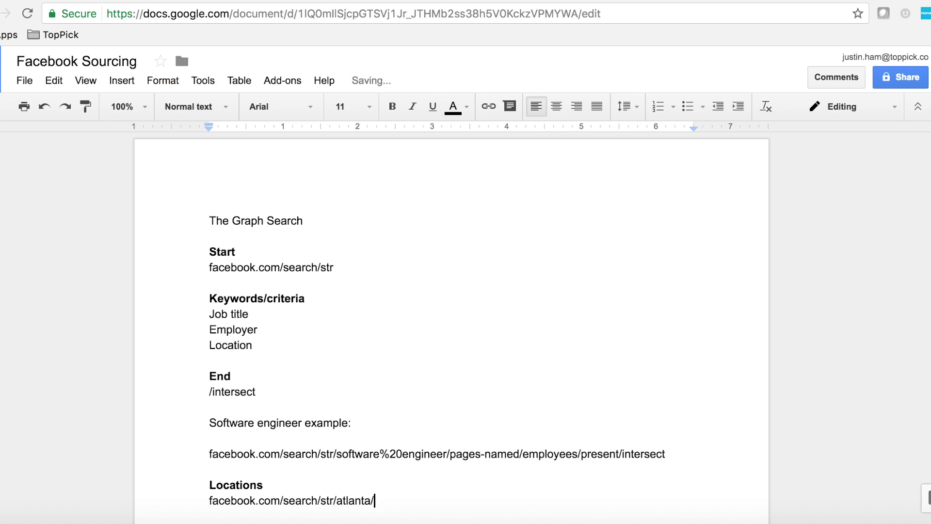
text(residents/present)
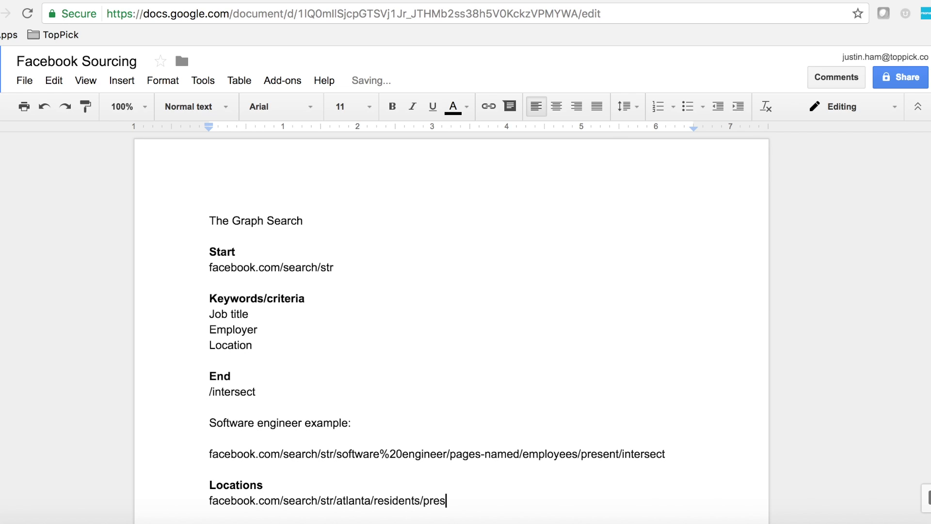
text(/intersec)
text(t)
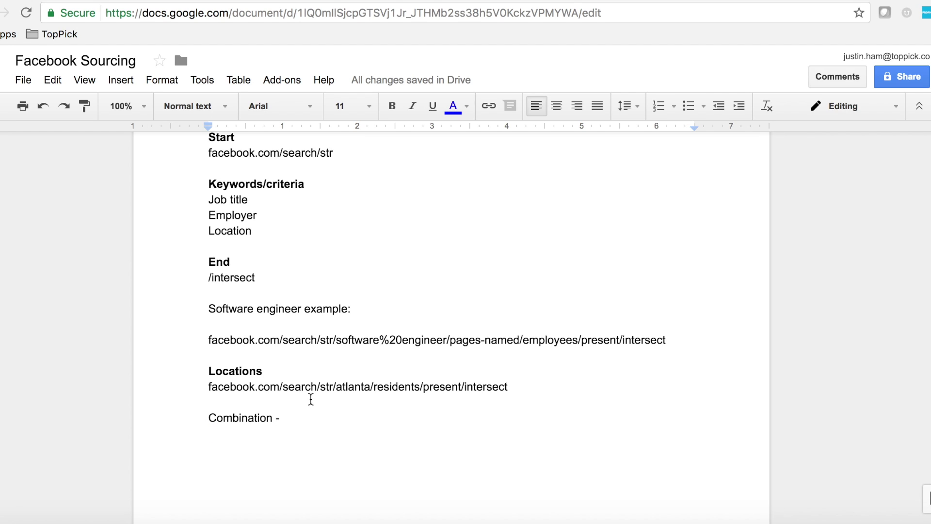
- Copy the software engineer address and paste it on the line below "Combination -"
click(298, 345)
triple_click(298, 346)
key(ctrl+c)
click(277, 435)
key(ctrl+v)
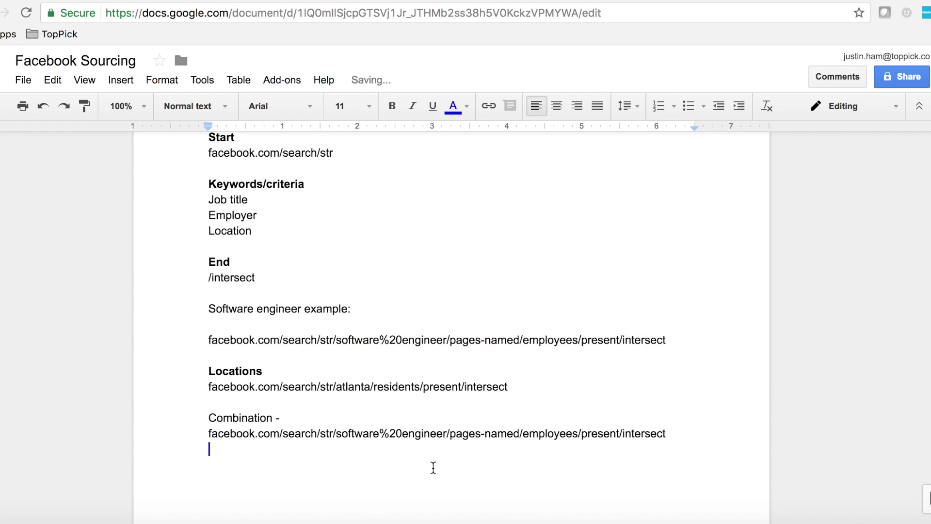
- Make the word Combination bold
double_click(264, 418)
click(392, 105)
click(381, 434)
- Replace /intersect at the end of the Combination address with /str/atlanta/residents/present/intersect
click(691, 431)
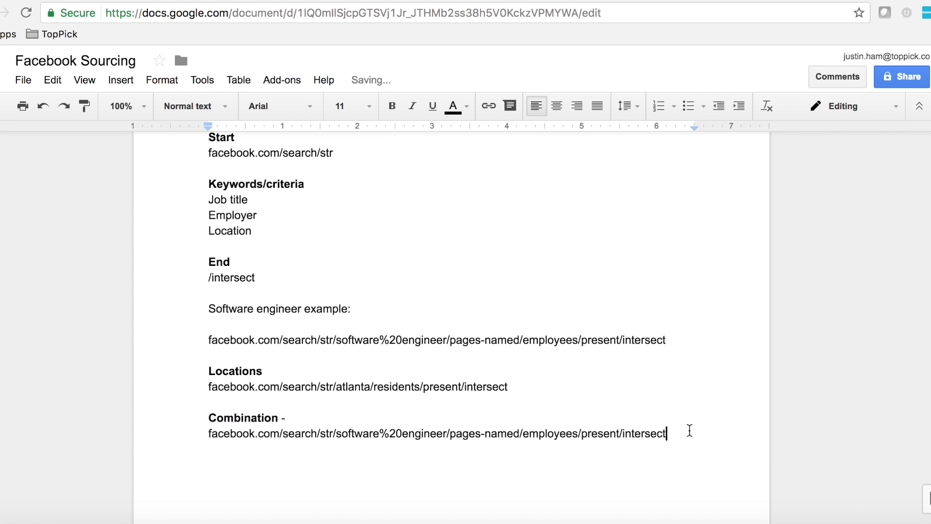
click(529, 387)
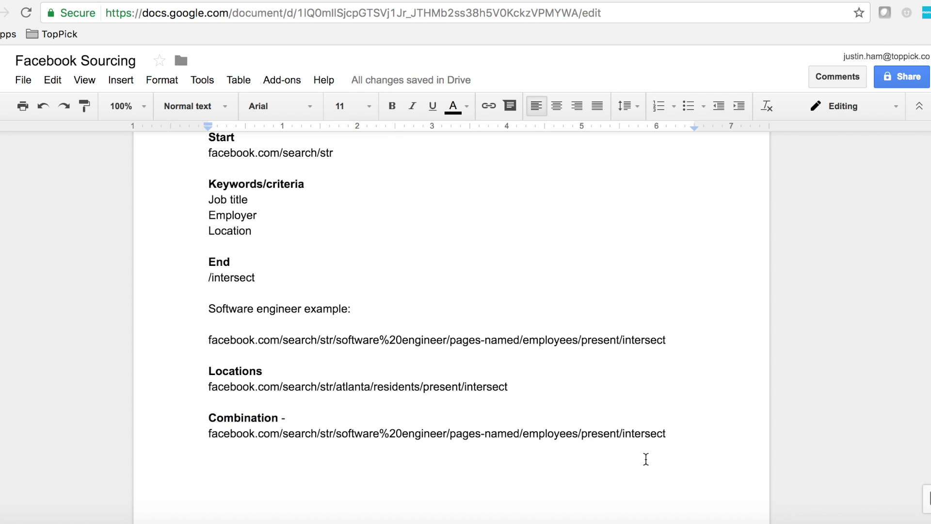
click(682, 449)
click(677, 439)
key(BackSpace)
key(BackSpace)
key(BackSpace)
key(BackSpace)
key(BackSpace)
key(BackSpace)
key(BackSpace)
key(BackSpace)
key(BackSpace)
key(BackSpace)
text(/str/atlanta/residents/)
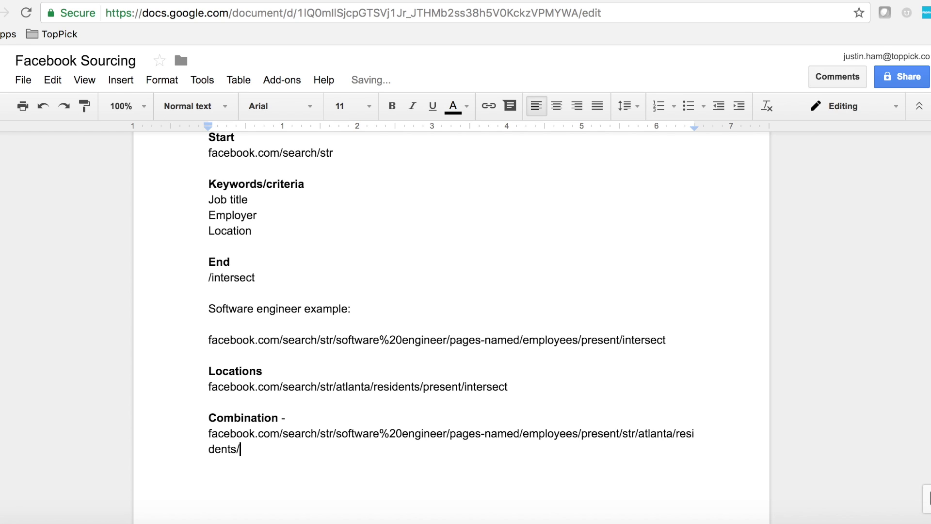
text(present)
text(/interse)
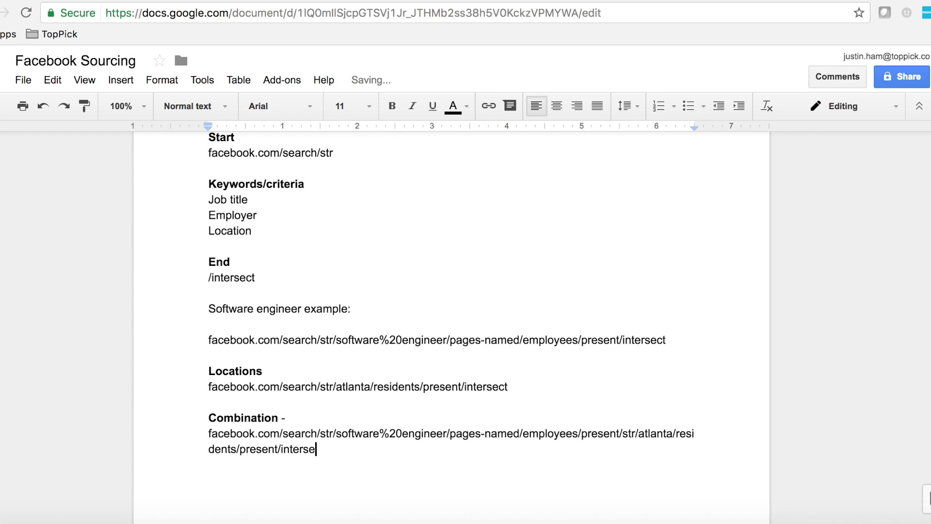
text(ct)
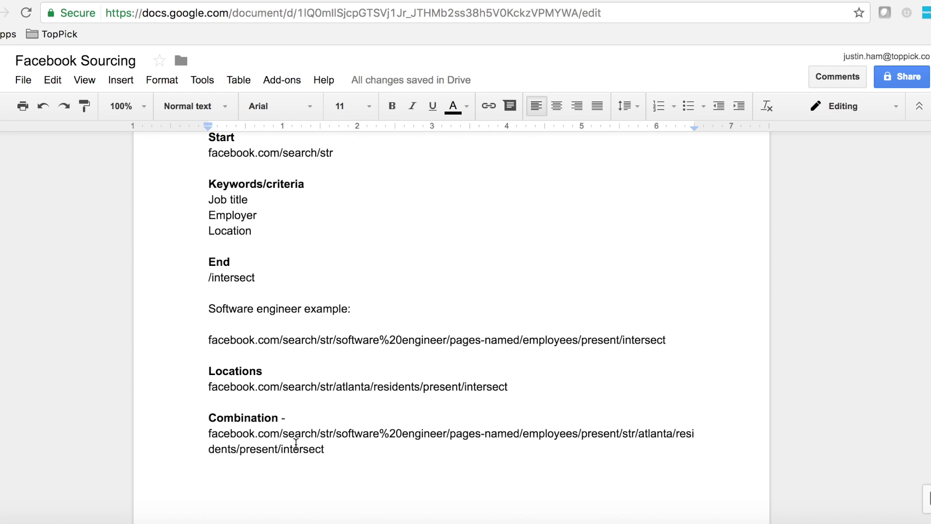
- Copy the complete Combination address and try to load it in the Facebook tab
double_click(295, 444)
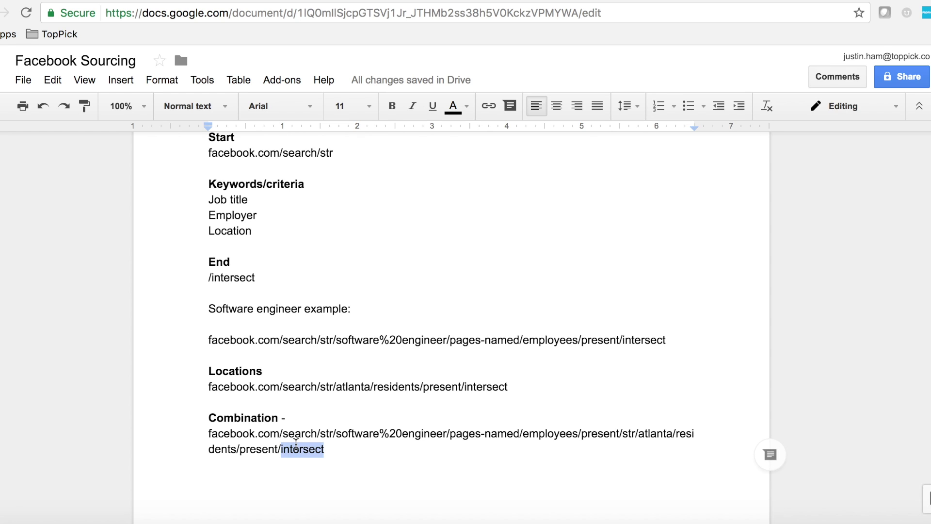
triple_click(296, 443)
key(super+c)
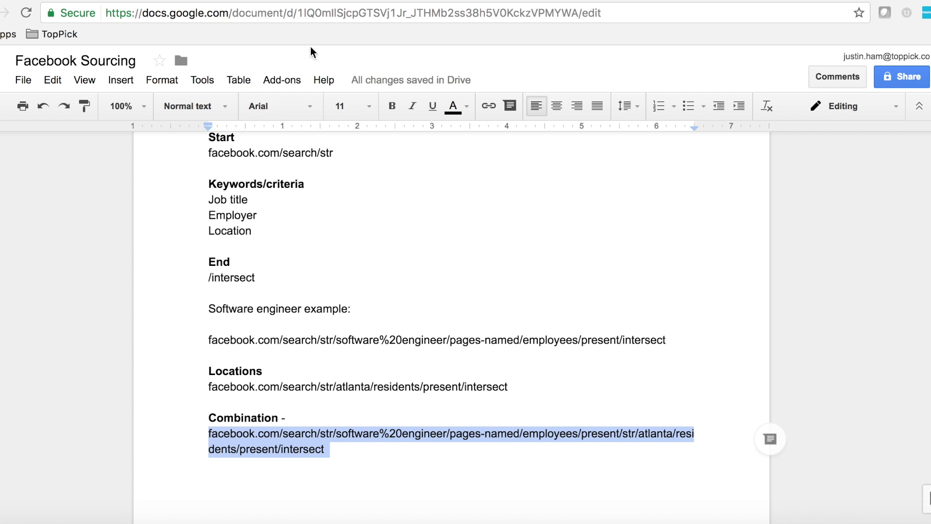
click(554, 1)
click(551, 12)
key(super+v)
key(Return)
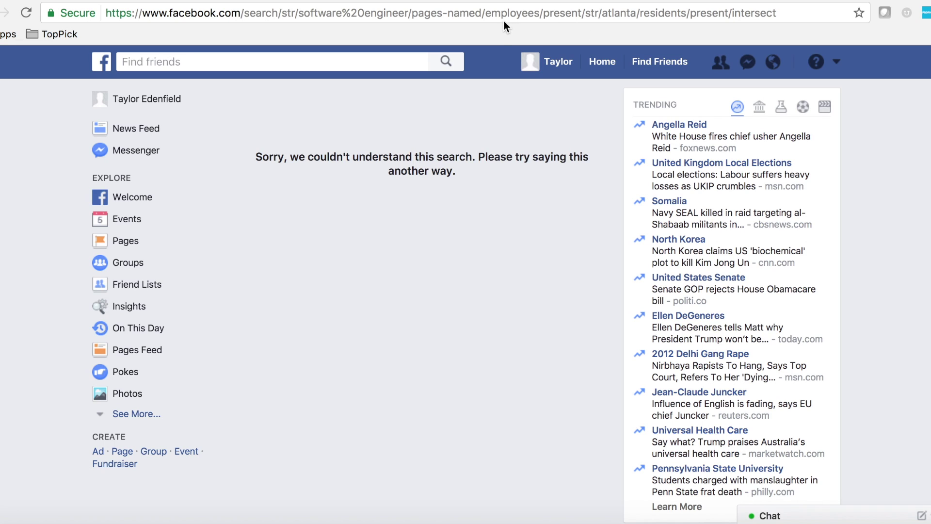
- Return to the document and insert pages-named/ between atlanta/ and residents in the Combination address
click(504, 1)
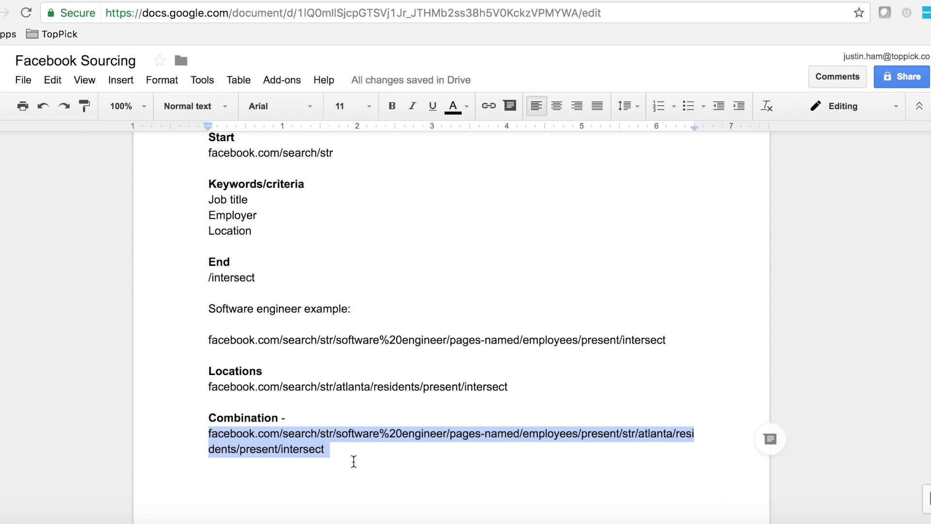
click(358, 447)
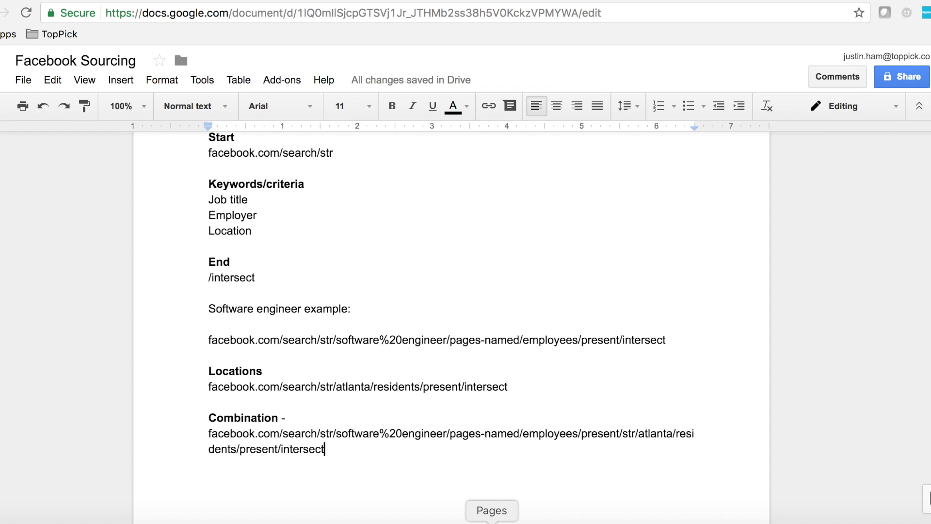
click(676, 433)
text(pages-name)
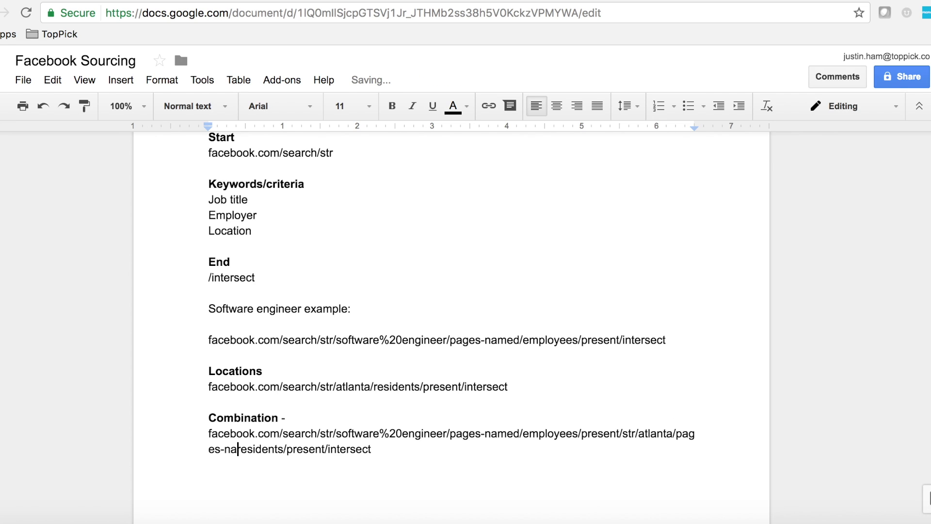
text(d/)
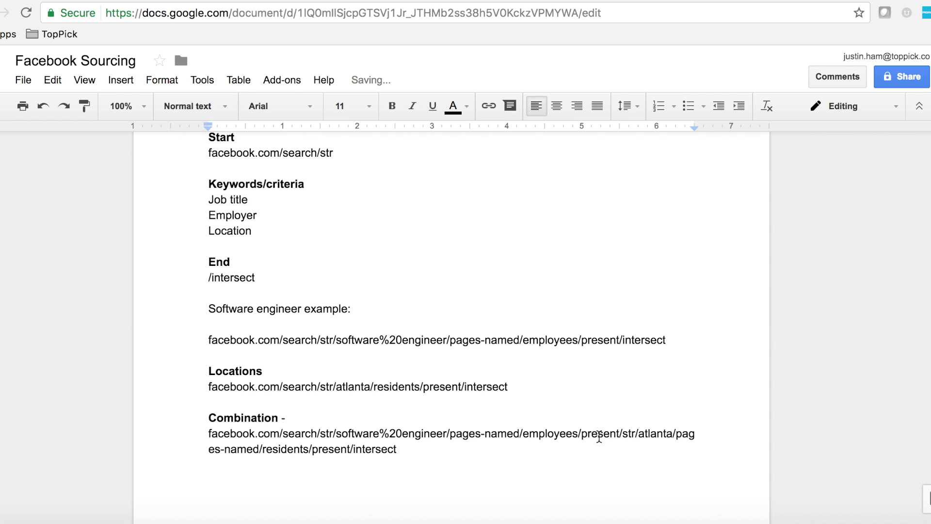
- Copy the complete Combination address from the document and load it in the Facebook tab
triple_click(386, 436)
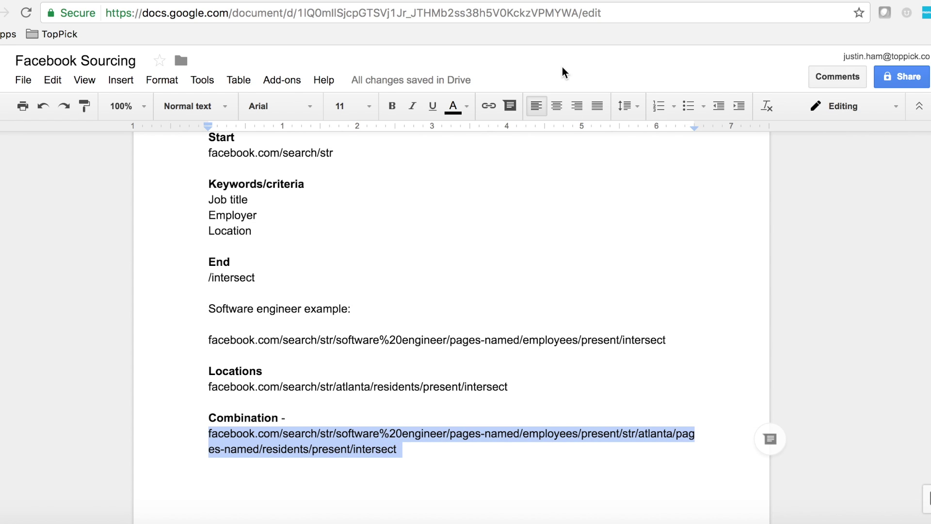
key(super+c)
key(ctrl+Tab)
click(545, 12)
key(super+v)
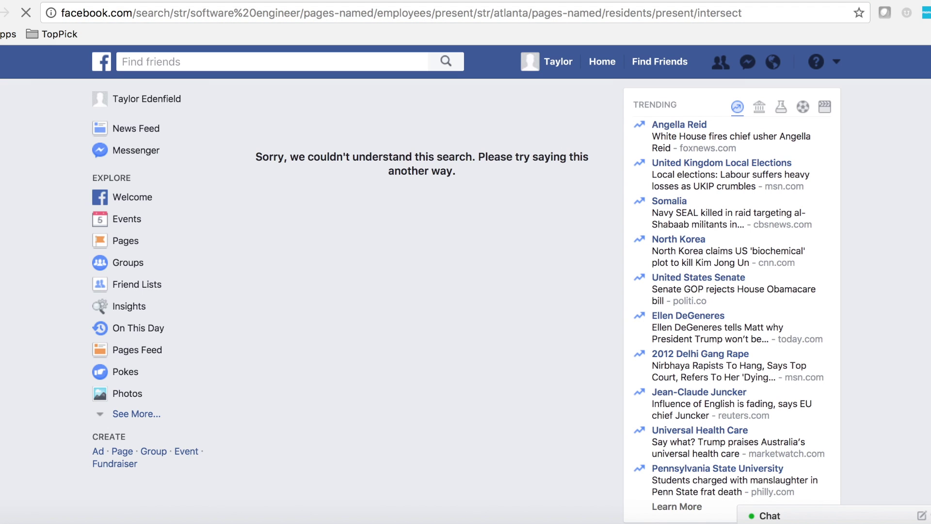
key(Return)
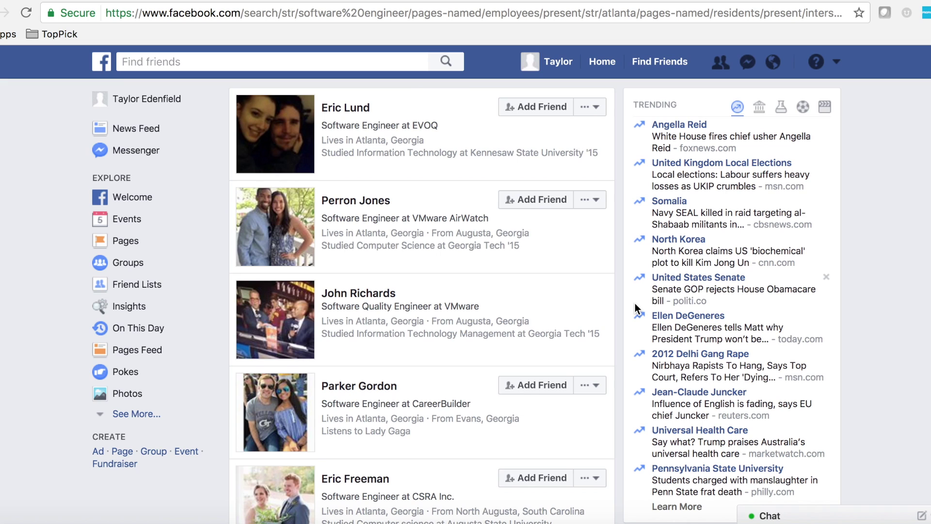
- Return to the Facebook Sourcing document and review the address under Start and the list under Keywords/criteria
click(643, 0)
click(514, 323)
scroll(489, 388, down, 2)
scroll(487, 402, up, 5)
scroll(488, 403, down, 2)
scroll(488, 403, down, 1)
scroll(487, 403, up, 1)
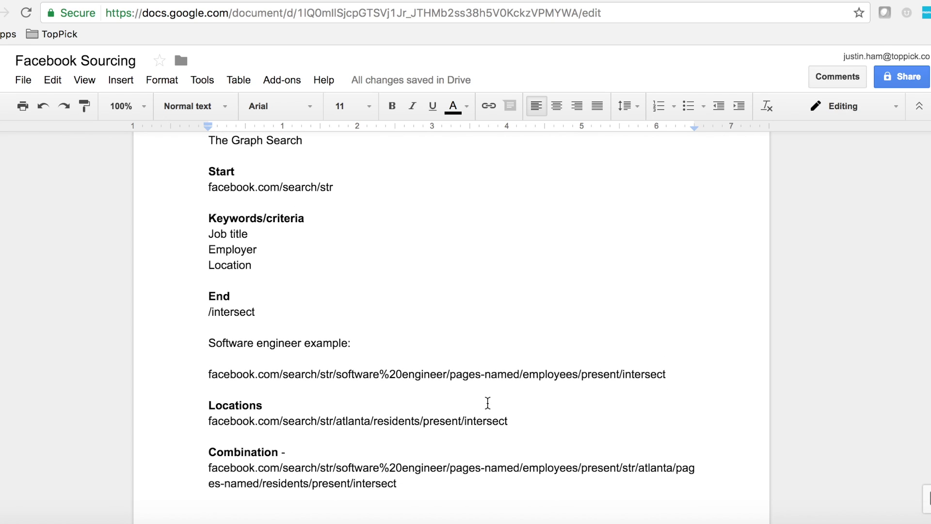
click(277, 182)
triple_click(278, 181)
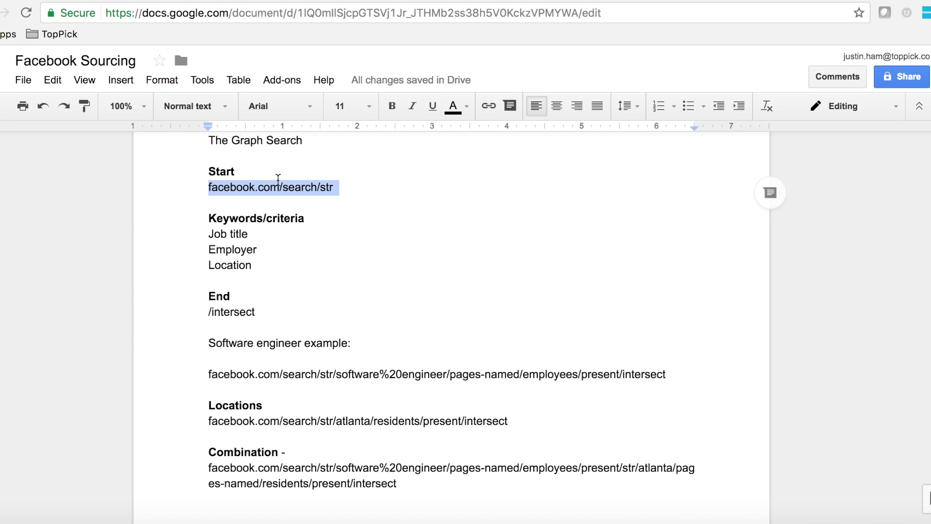
click(289, 207)
click(297, 231)
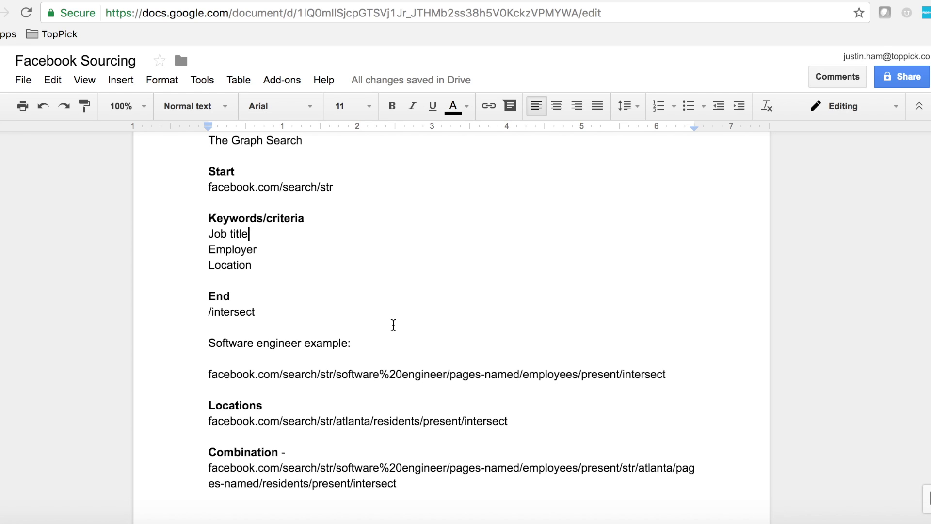
- Examine the word employees in the software engineer address and the word residents in the Locations address
double_click(533, 373)
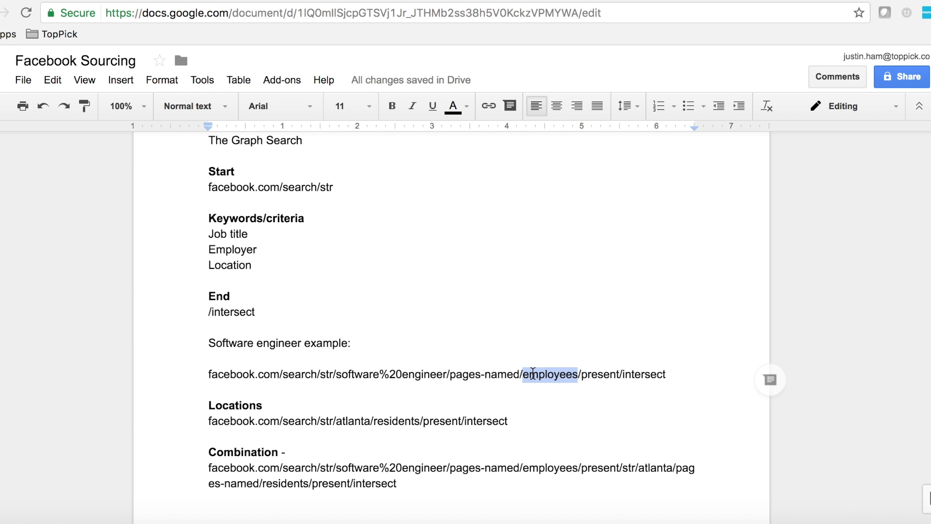
click(409, 420)
double_click(407, 420)
click(406, 420)
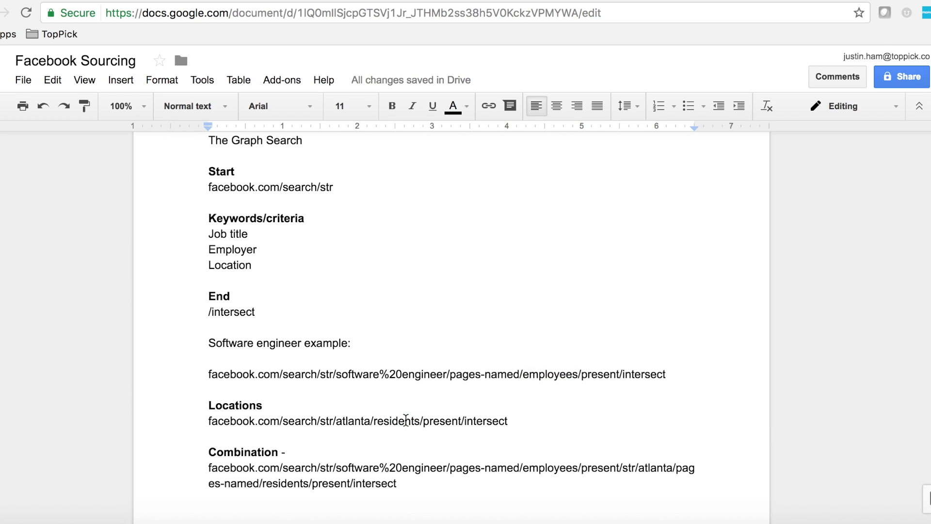
double_click(406, 420)
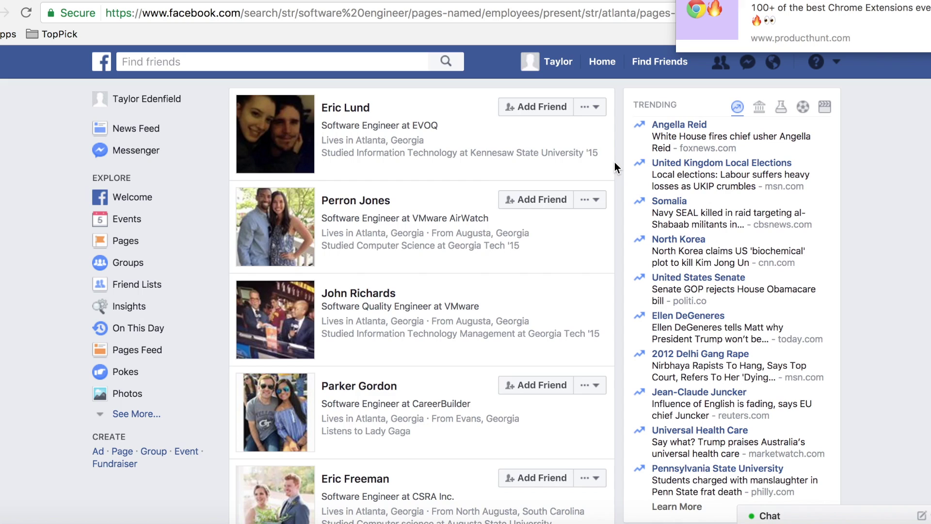
key(ctrl+Tab)
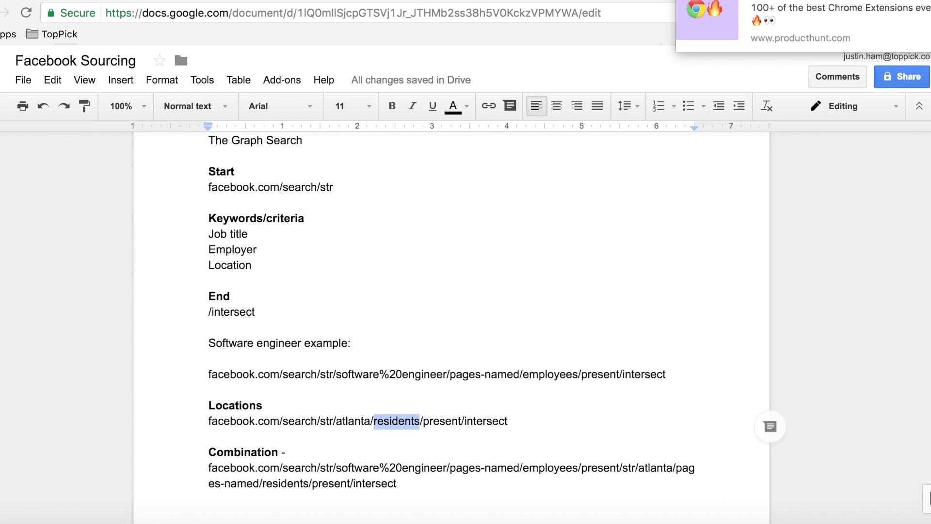